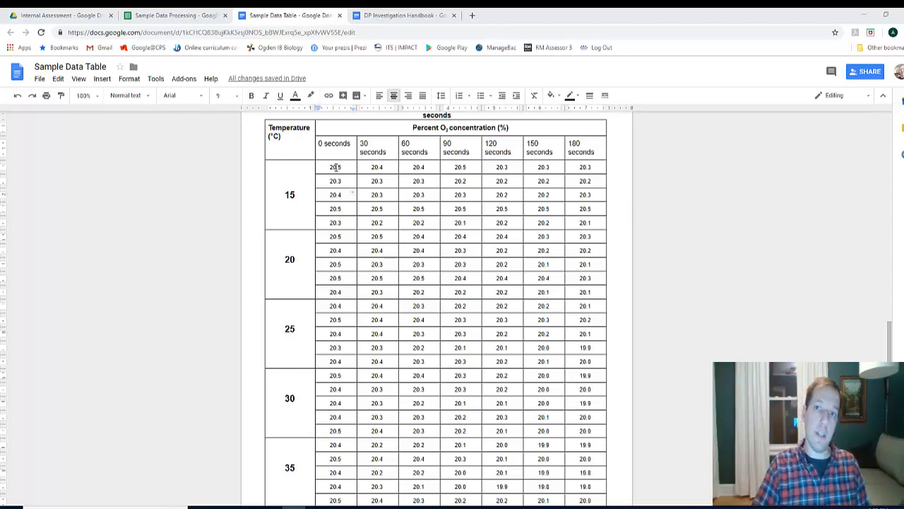
Copy the whole oxygen concentration table from the Sample Data Table document into the Sample Data Processing spreadsheet, starting at cell A1
left_click_drag(298, 136, 591, 437)
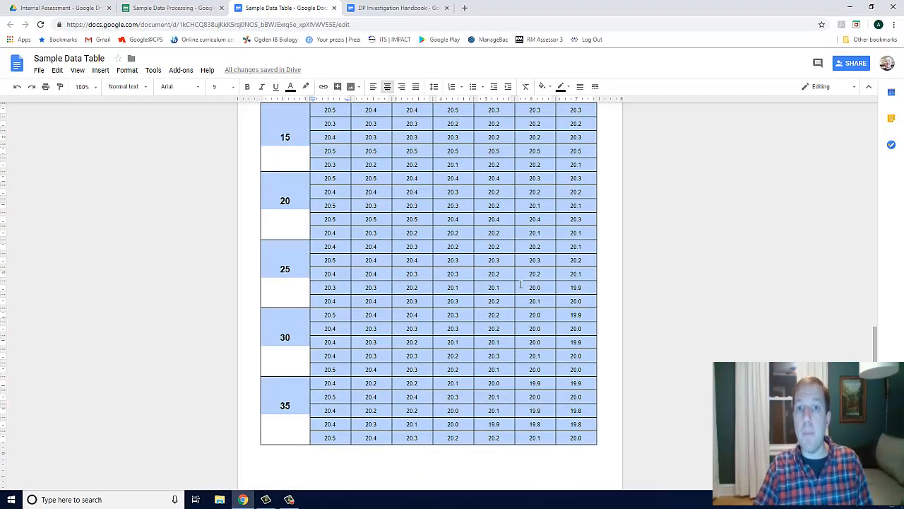
scroll(521, 284, "up", 1)
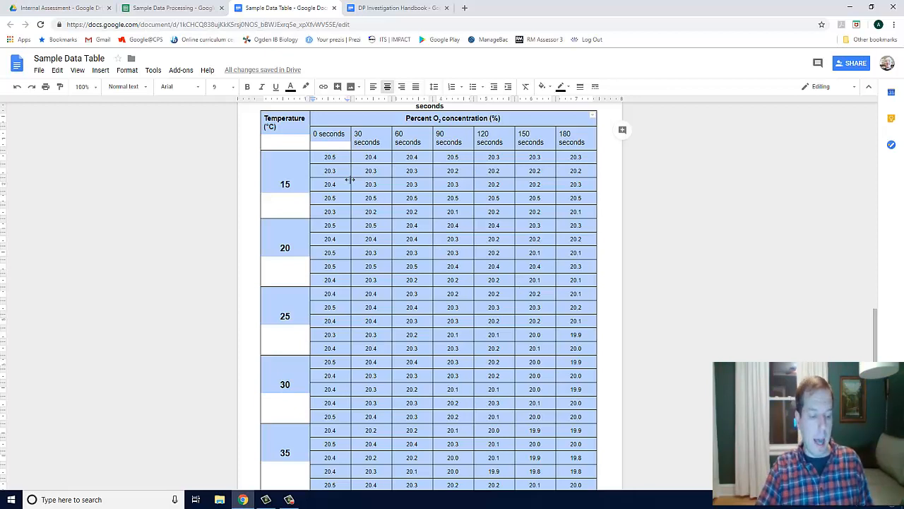
left_click(187, 9)
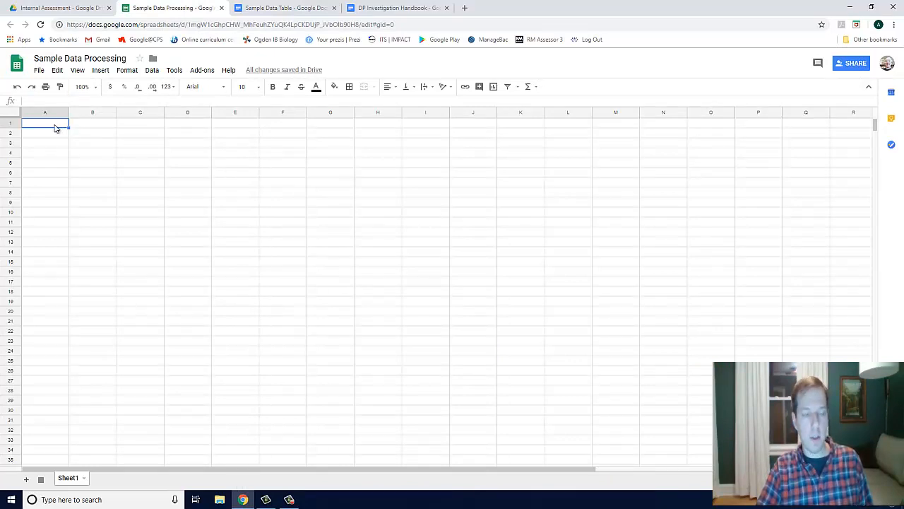
key("ctrl+v")
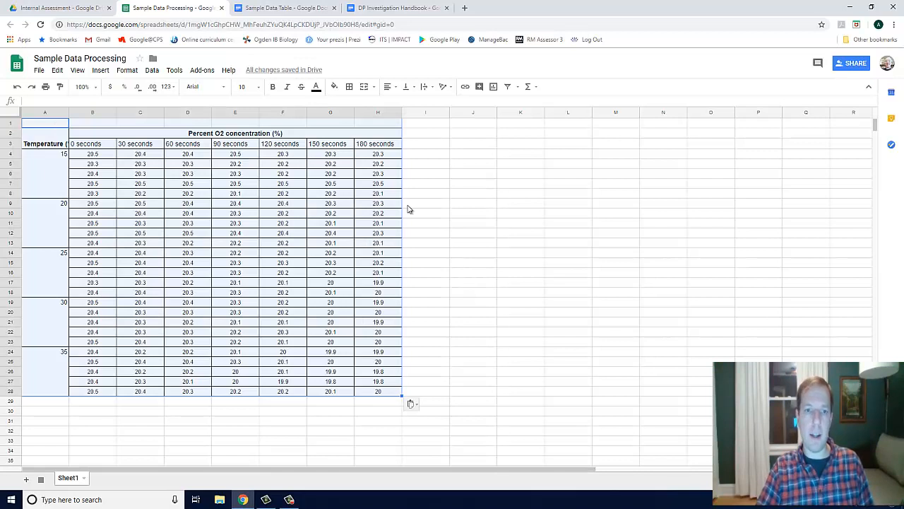
left_click(408, 206)
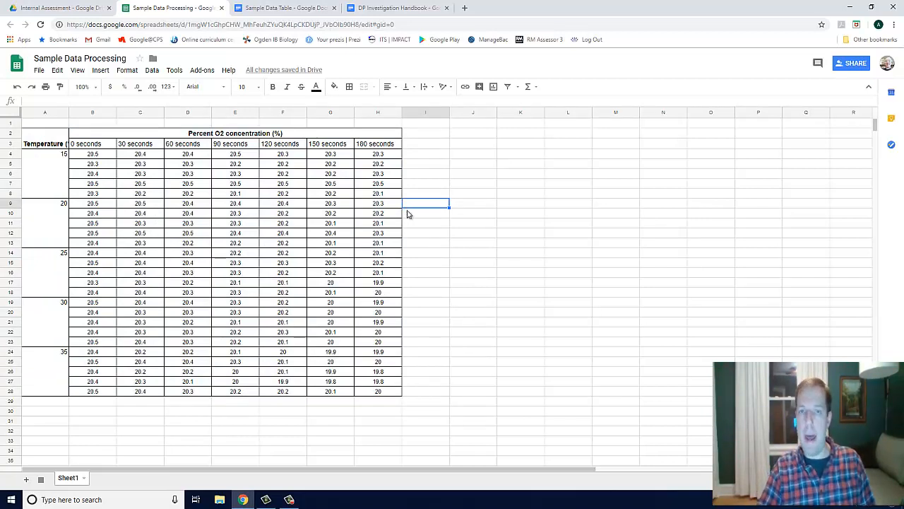
left_click(75, 197)
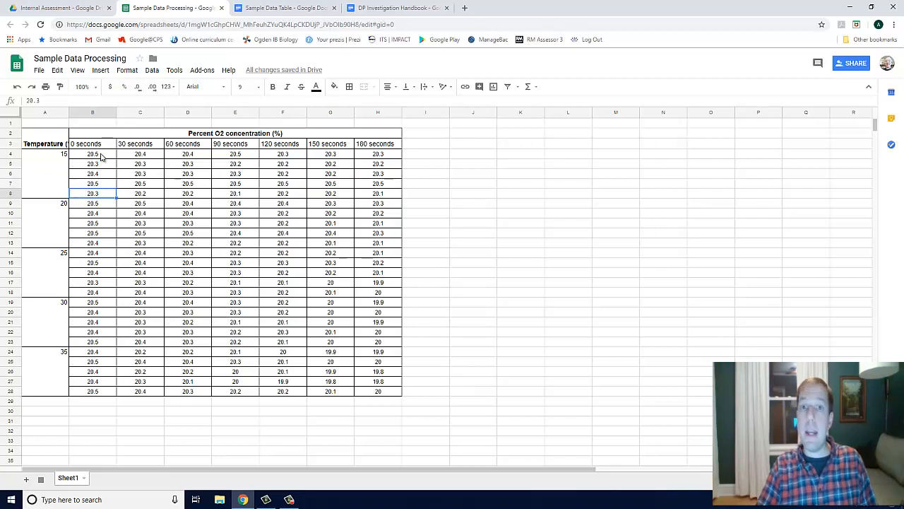
left_click_drag(101, 157, 106, 201)
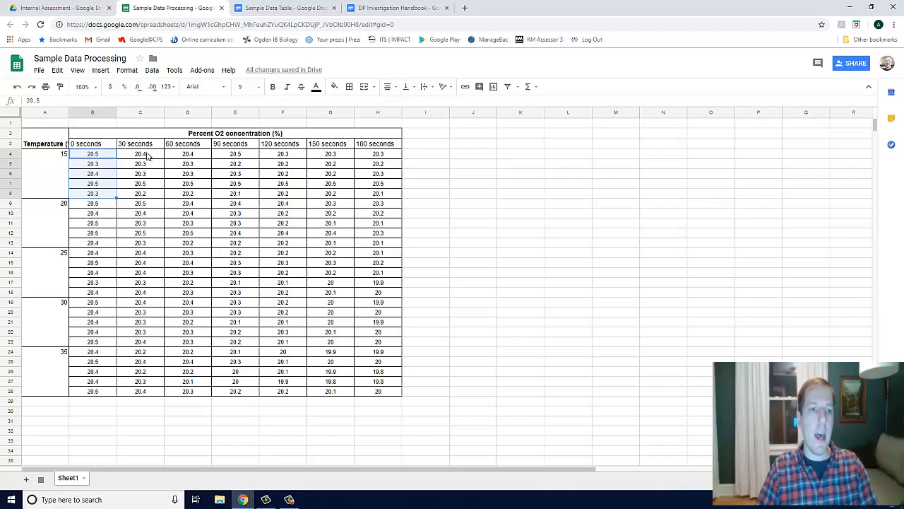
left_click_drag(146, 155, 152, 195)
left_click_drag(188, 154, 189, 195)
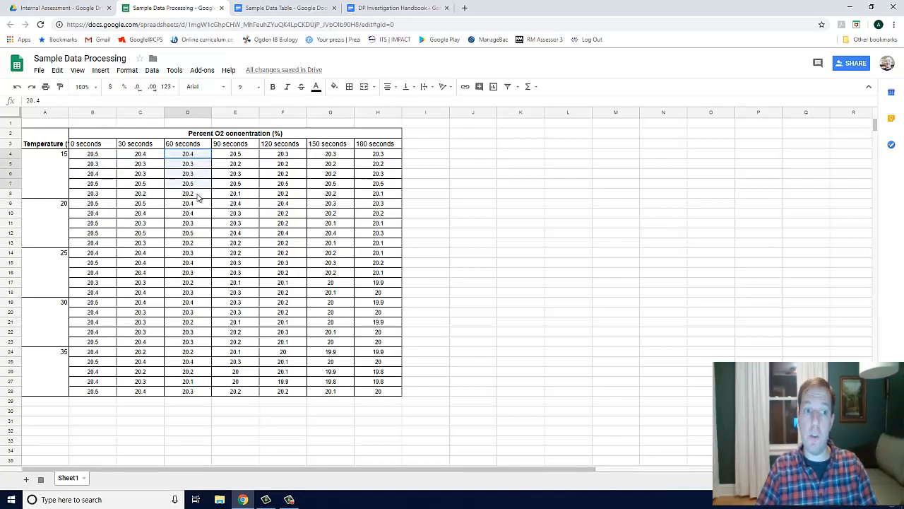
left_click_drag(236, 155, 234, 194)
Insert a blank row below the 15 °C trials and label it "Average O2" in cell A9
left_click(105, 196)
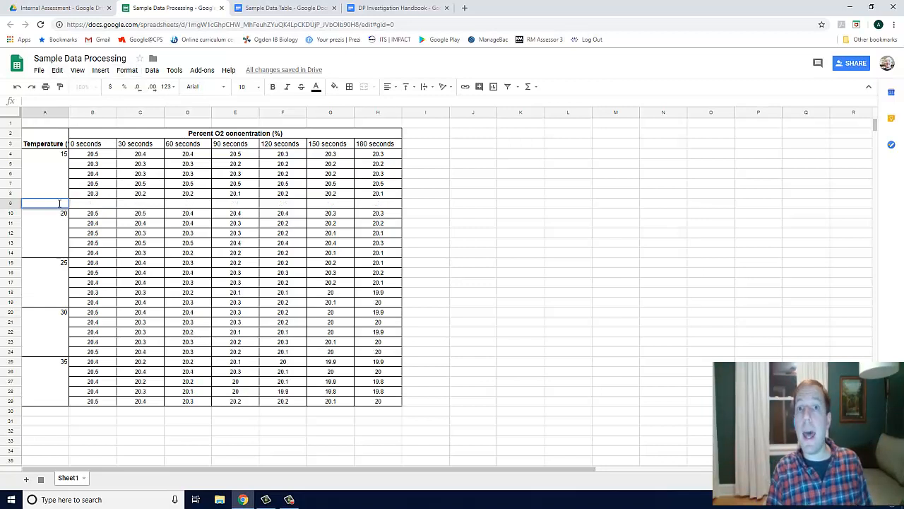
type("Average")
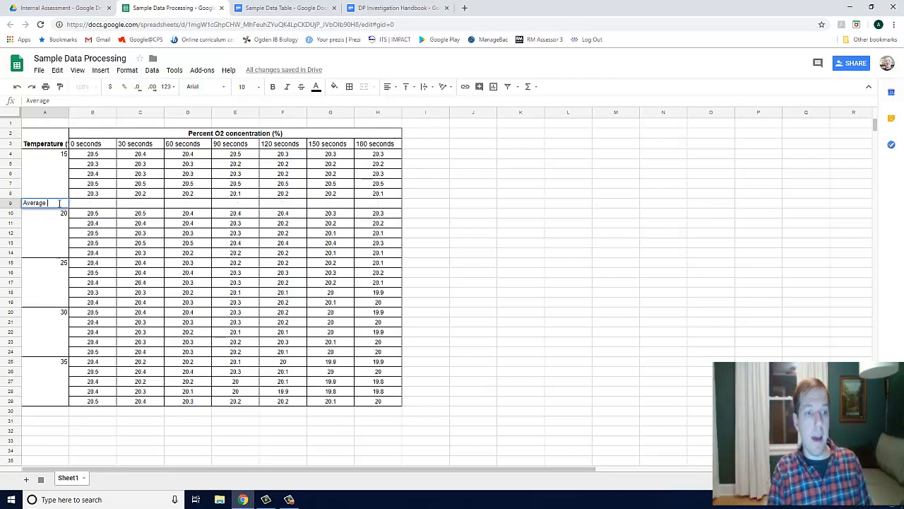
type(" O2")
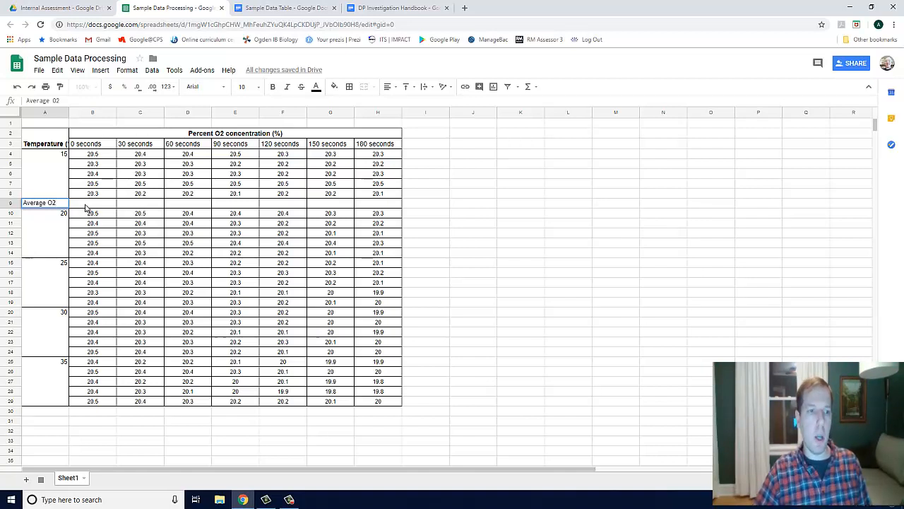
Calculate the average of the 15 °C readings at 0 seconds in cell B9 with AVERAGE over B4:B8
left_click(86, 206)
left_click_drag(102, 157, 104, 197)
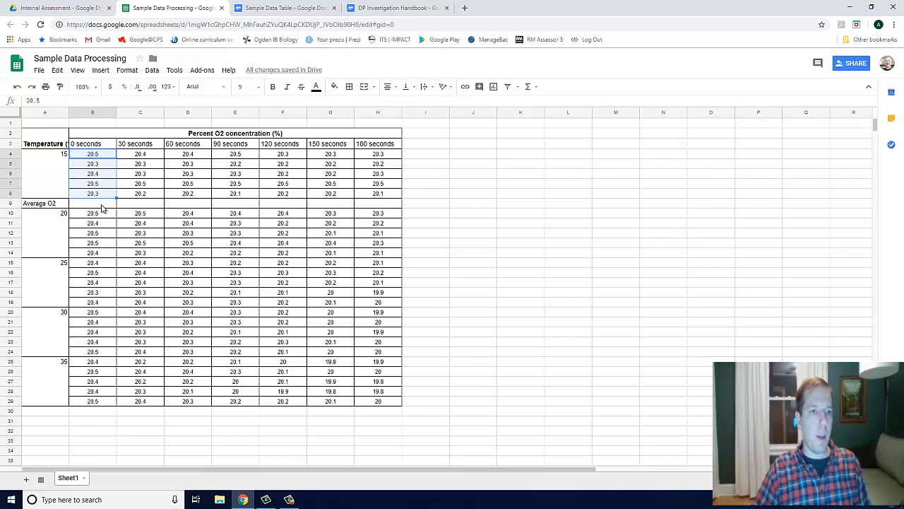
left_click(101, 208)
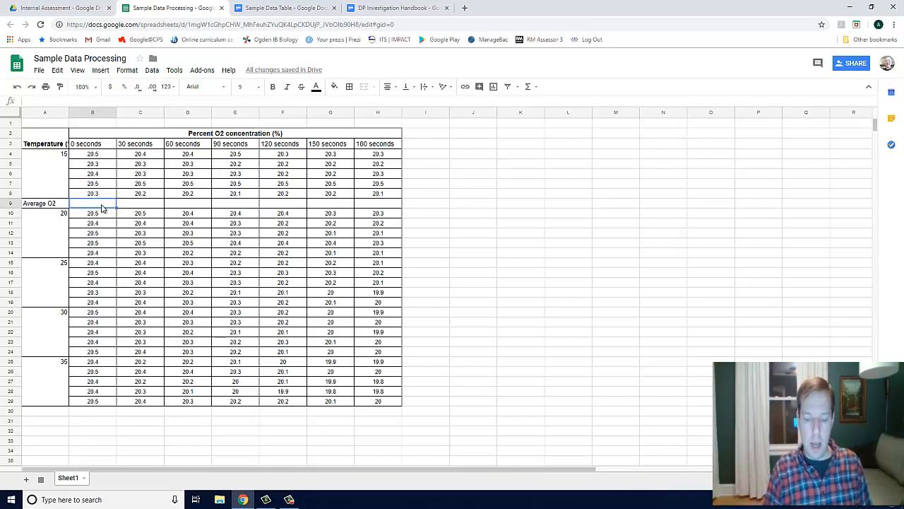
type("=")
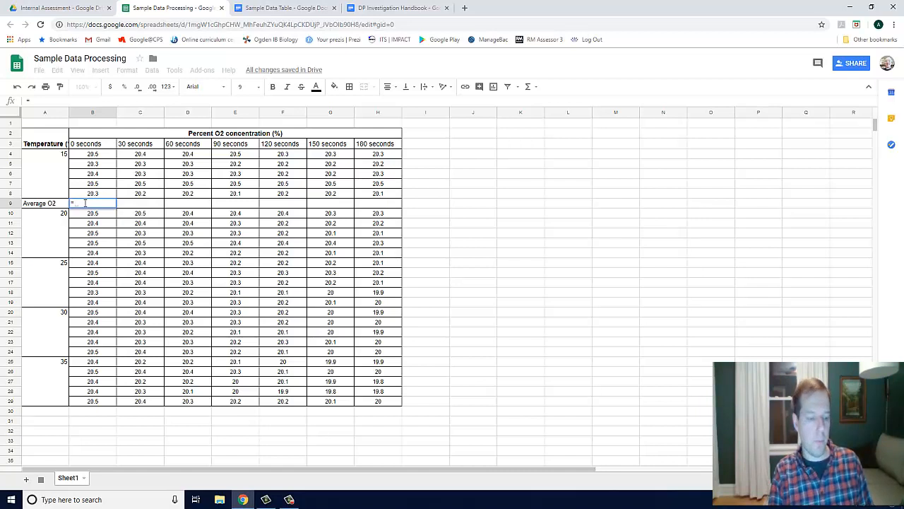
type("ave")
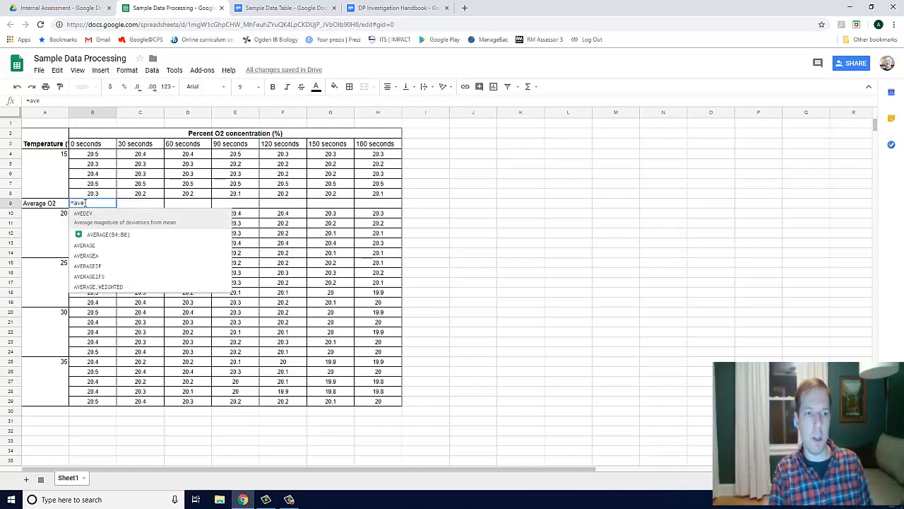
type("r")
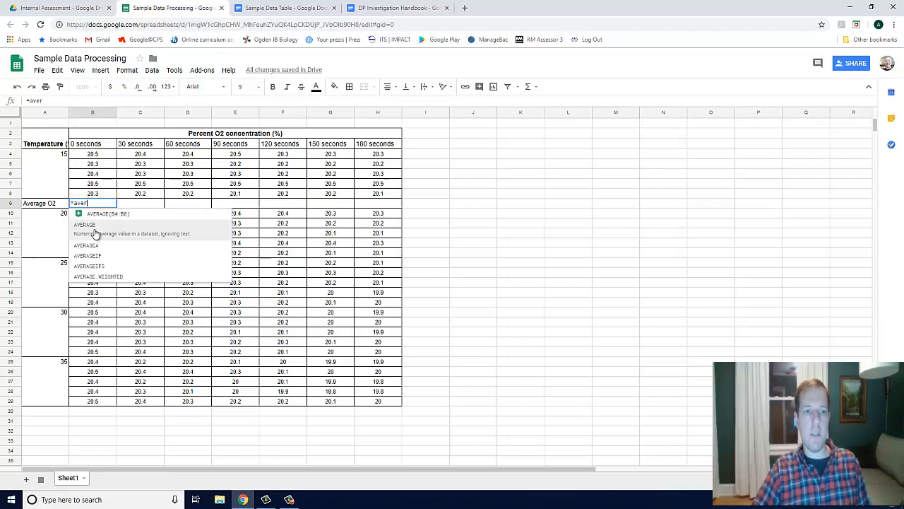
left_click(95, 233)
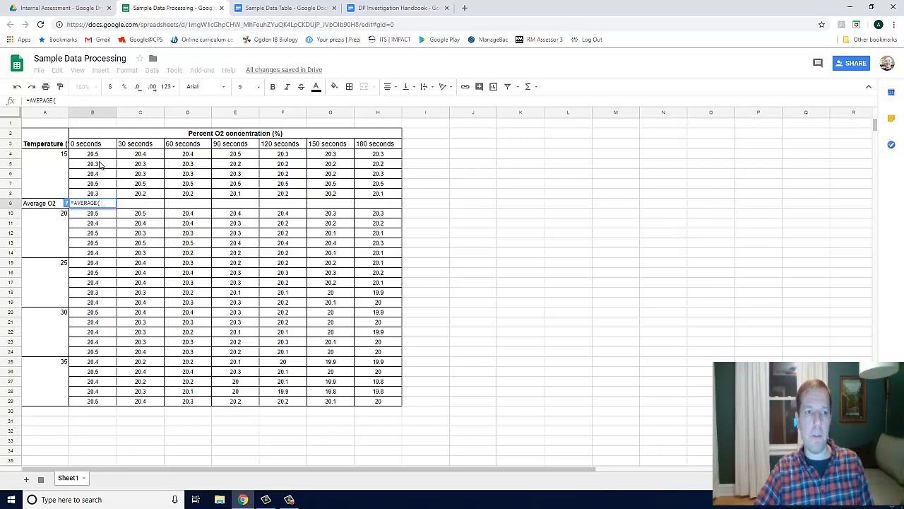
left_click_drag(101, 157, 106, 198)
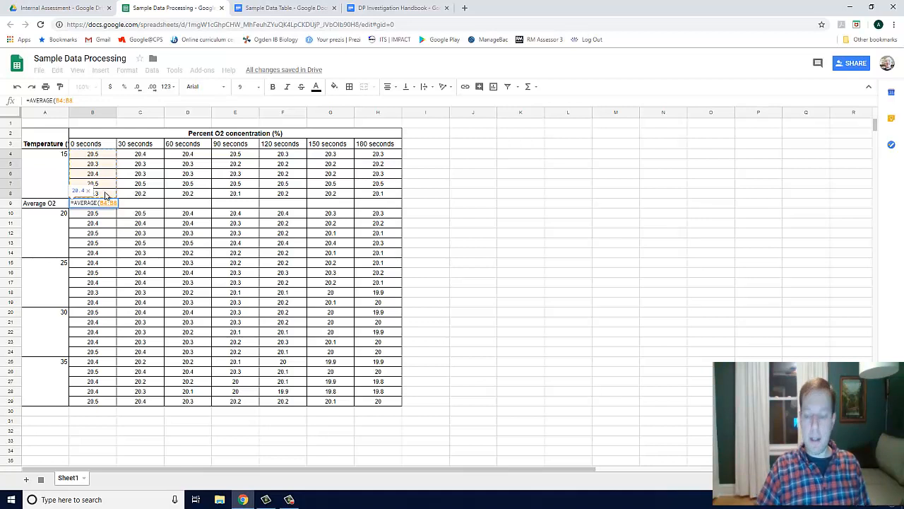
key("Return")
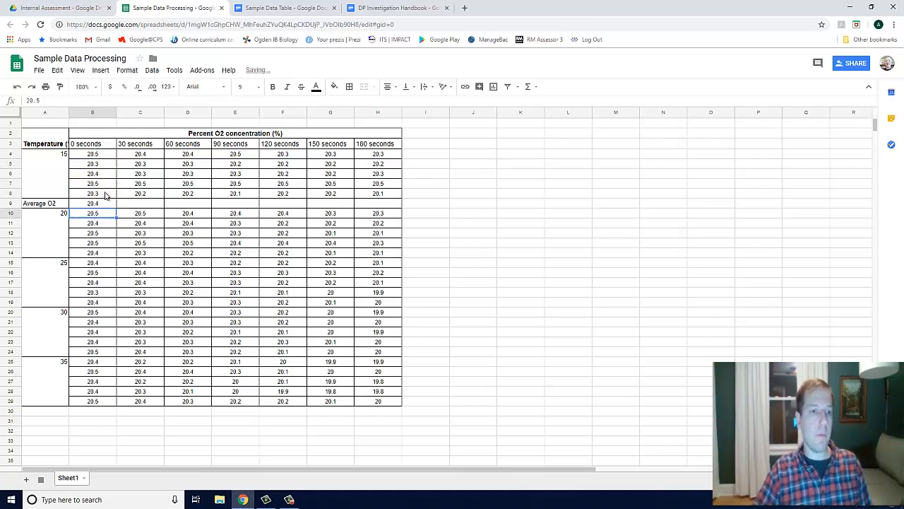
Fill the average formula from cell B9 across the row to H9 for the remaining time points
left_click(103, 205)
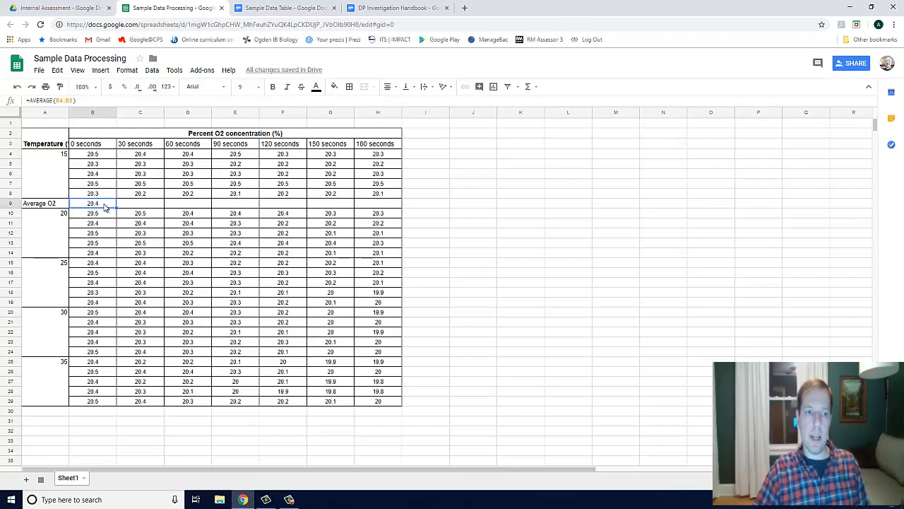
left_click(133, 207)
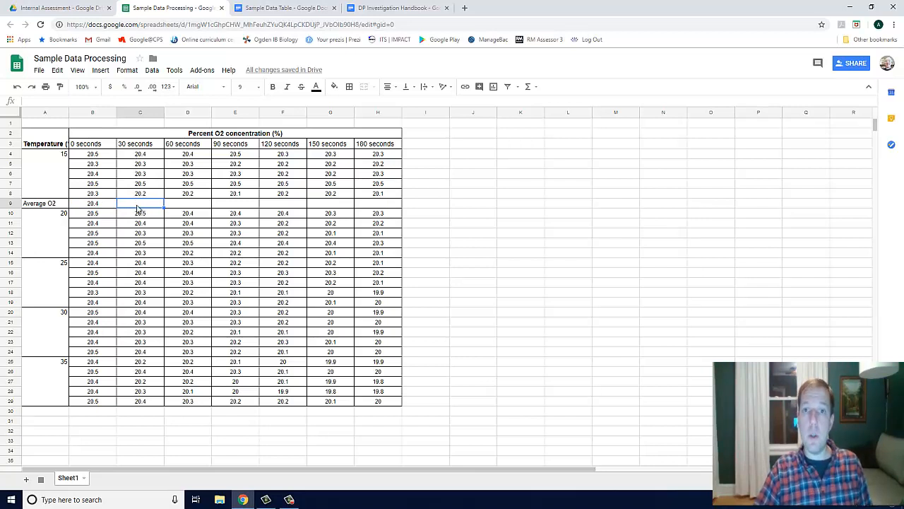
left_click(99, 209)
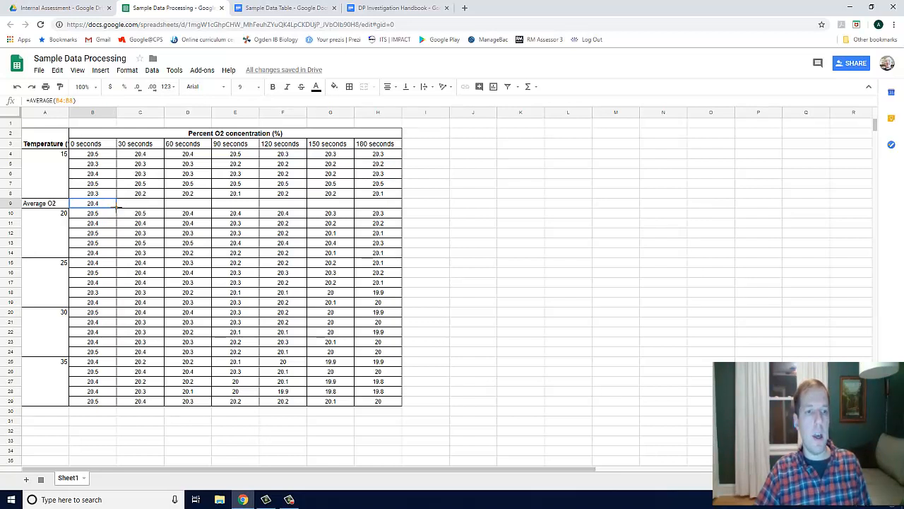
left_click_drag(117, 208, 398, 208)
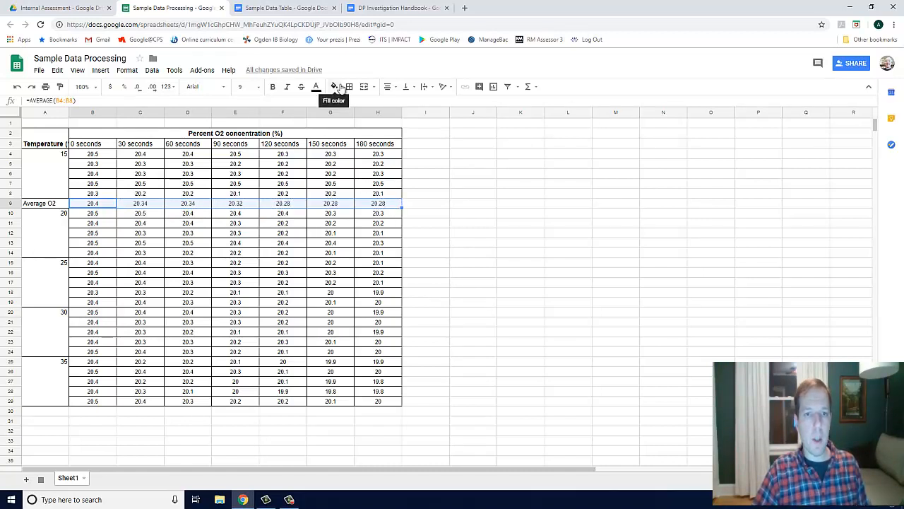
Shade the row of 15 °C averages, B9:H9, with a light yellow fill color
left_click(334, 86)
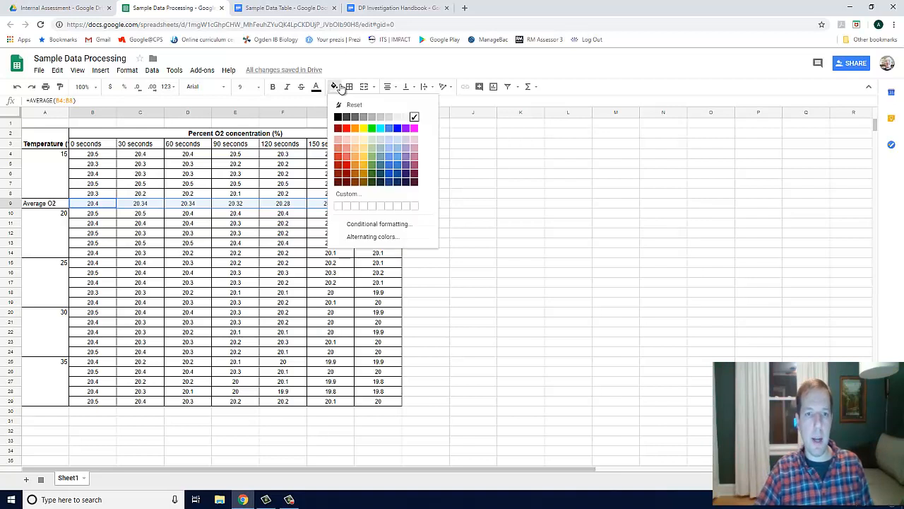
left_click(365, 142)
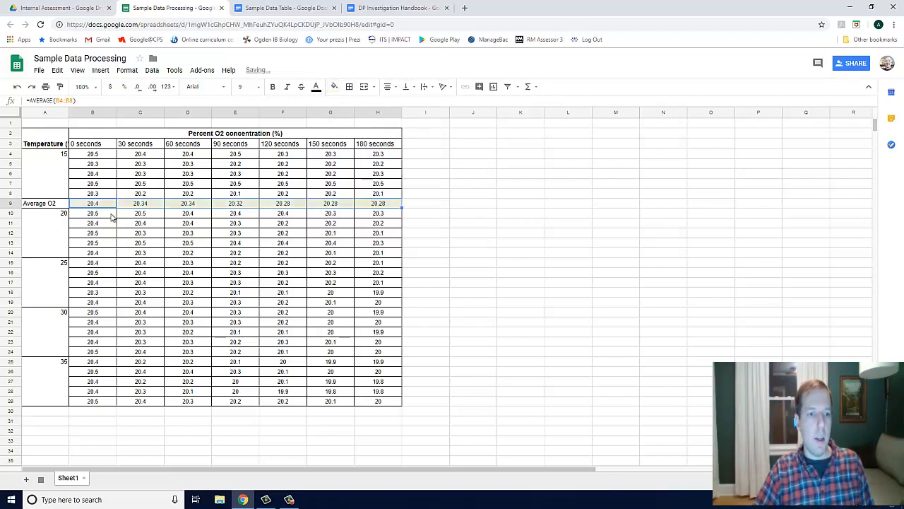
left_click(111, 214)
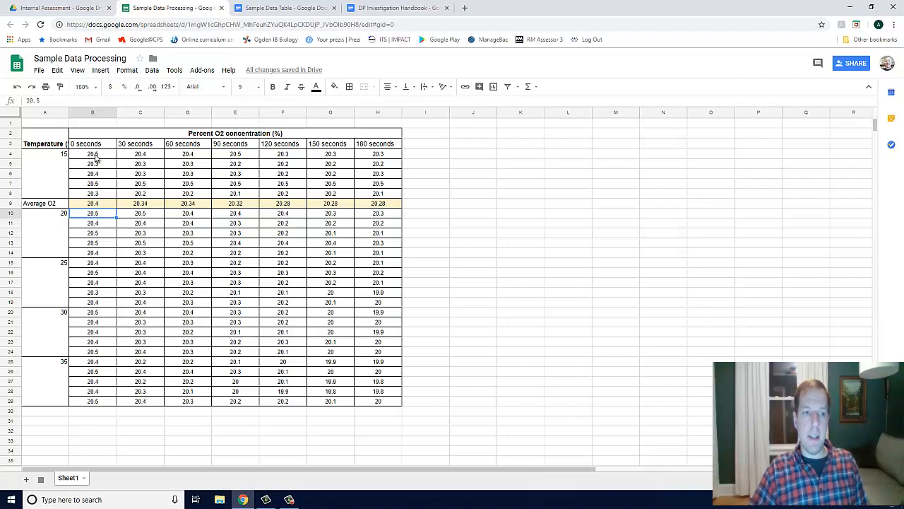
mouse_move(95, 157)
left_mouse_down()
mouse_move(188, 185)
mouse_move(378, 202)
left_mouse_up()
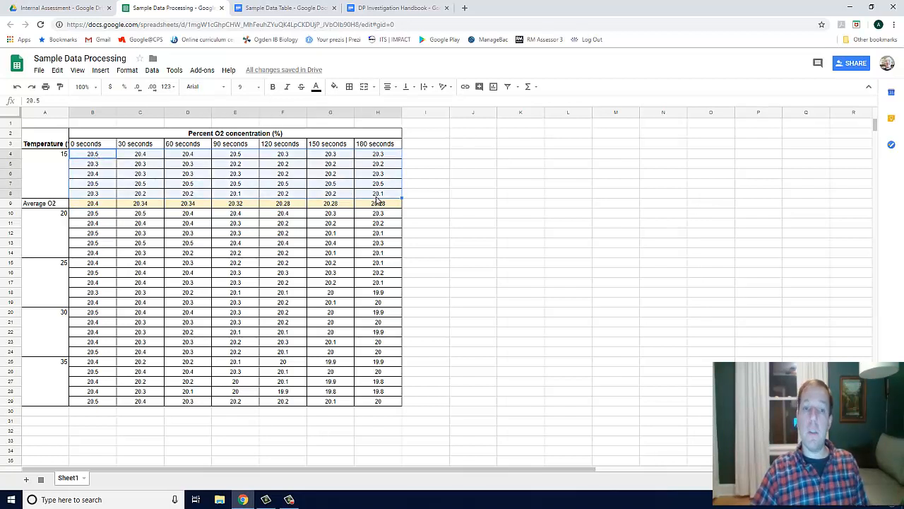
left_click_drag(80, 206, 370, 205)
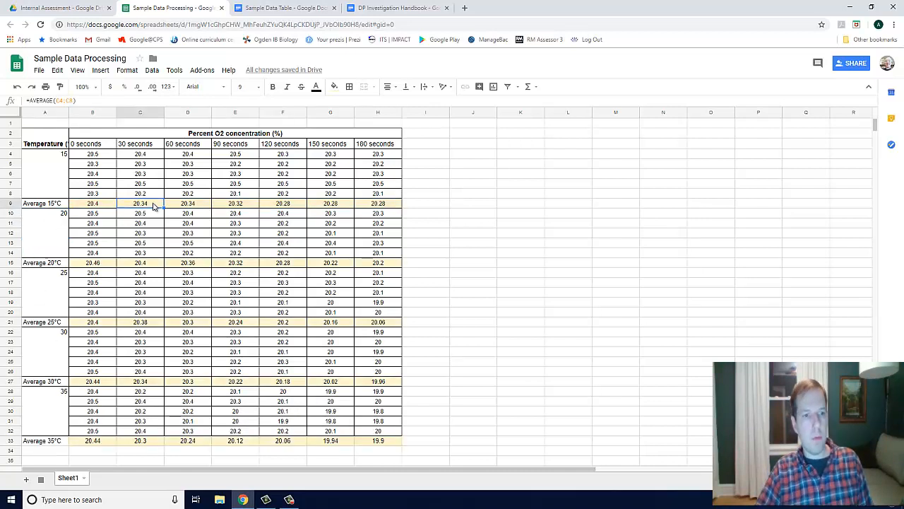
Insert a row below the Average 15°C row and label it "Standard dev" in cell A10
left_click(106, 205)
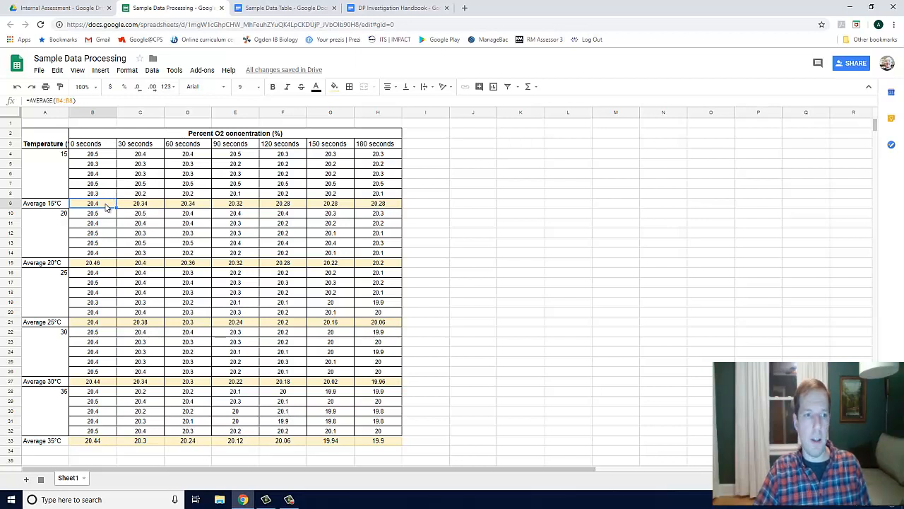
left_click(125, 76)
mouse_move(106, 76)
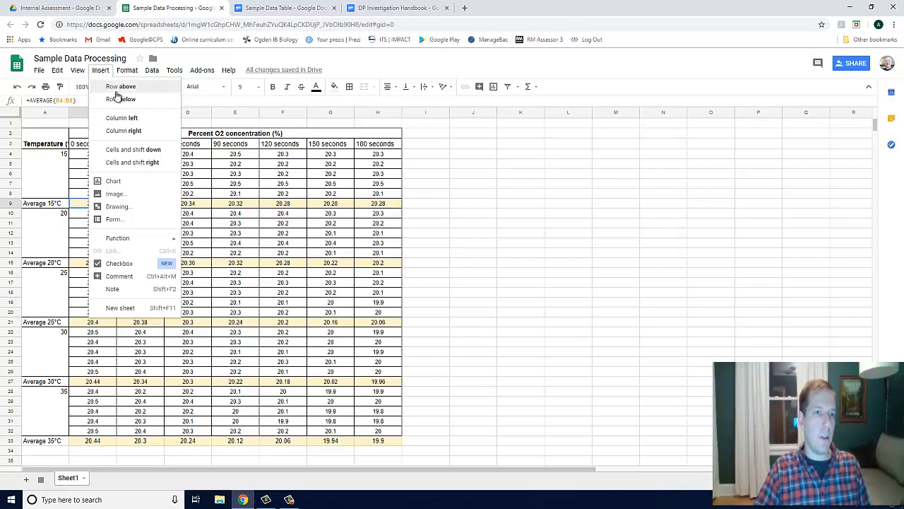
left_click(118, 100)
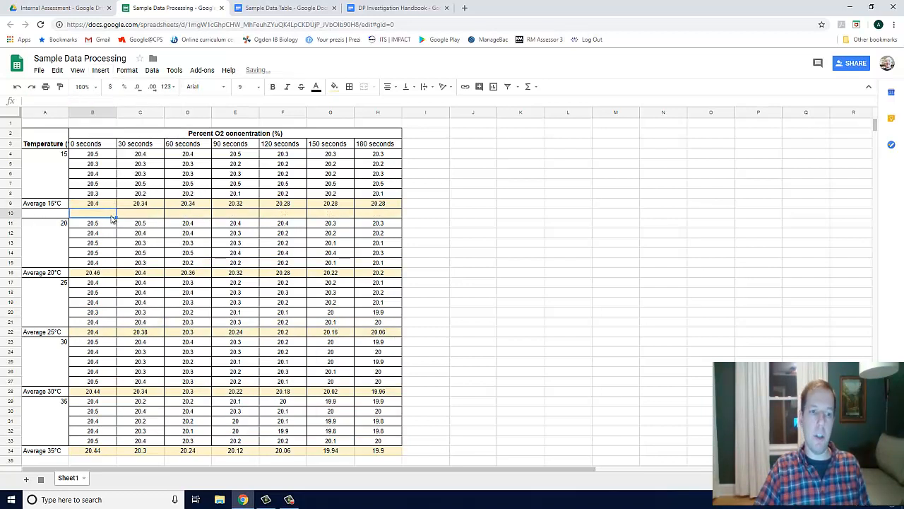
left_click(60, 213)
type("Standa")
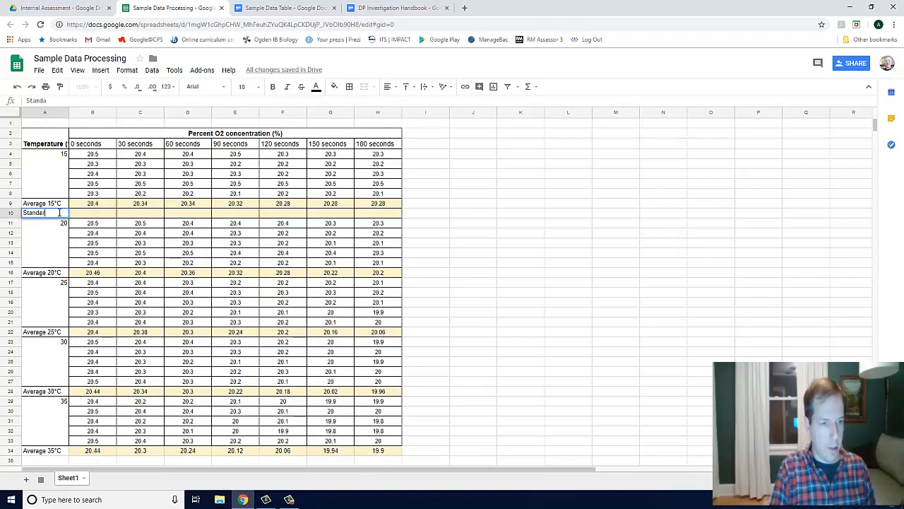
type("rd dev")
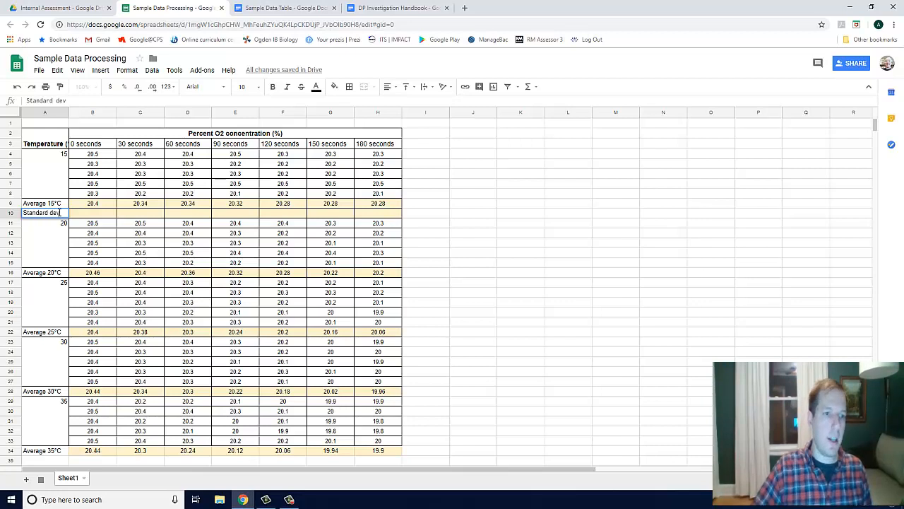
Calculate the standard deviation of the 15 °C readings at 0 seconds in cell B10 with STDEV over B4:B8
left_click(79, 216)
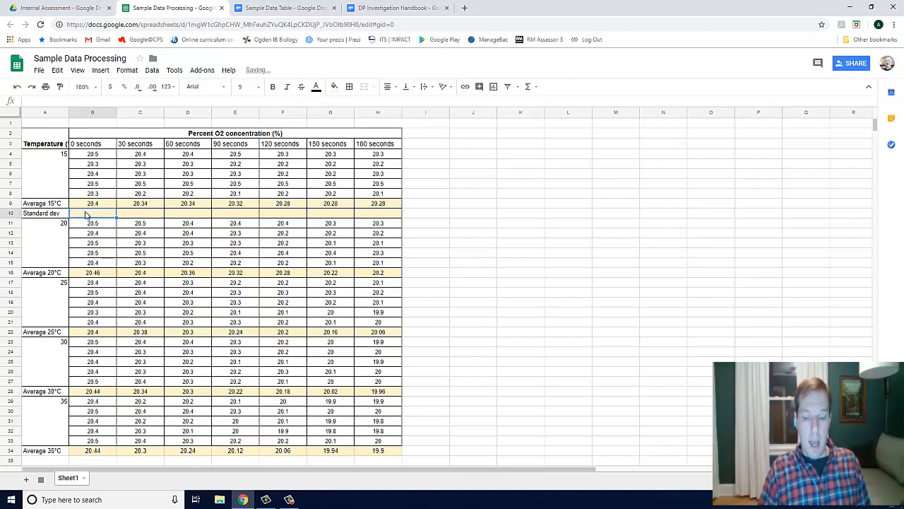
type("=")
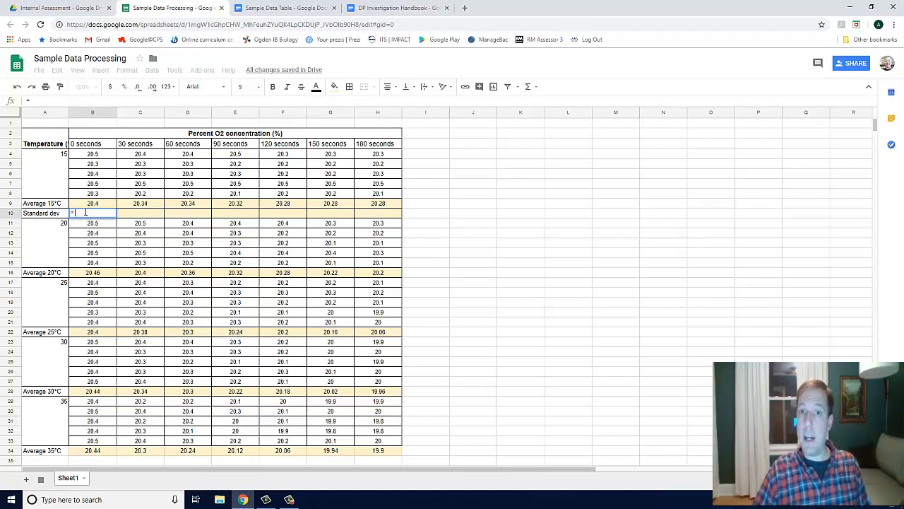
type("standar")
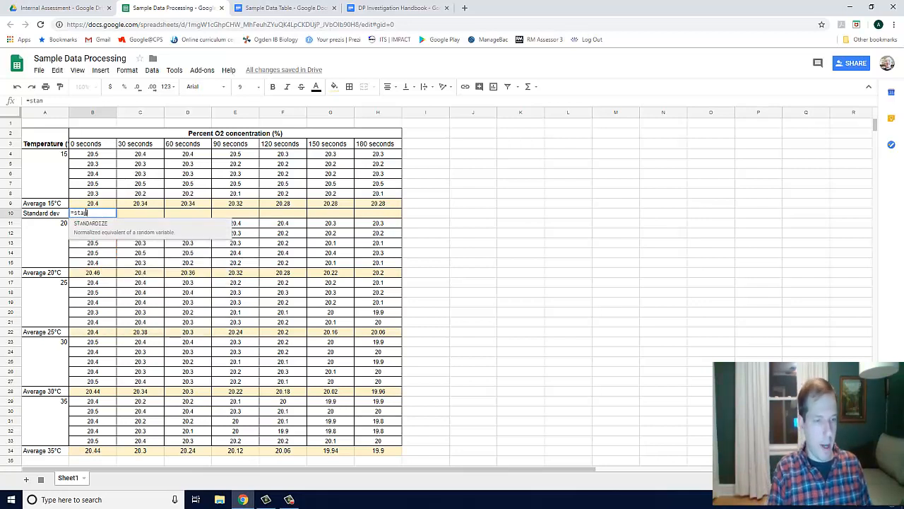
key("BackSpace")
key("BackSpace")
key("BackSpace")
key("BackSpace")
key("BackSpace")
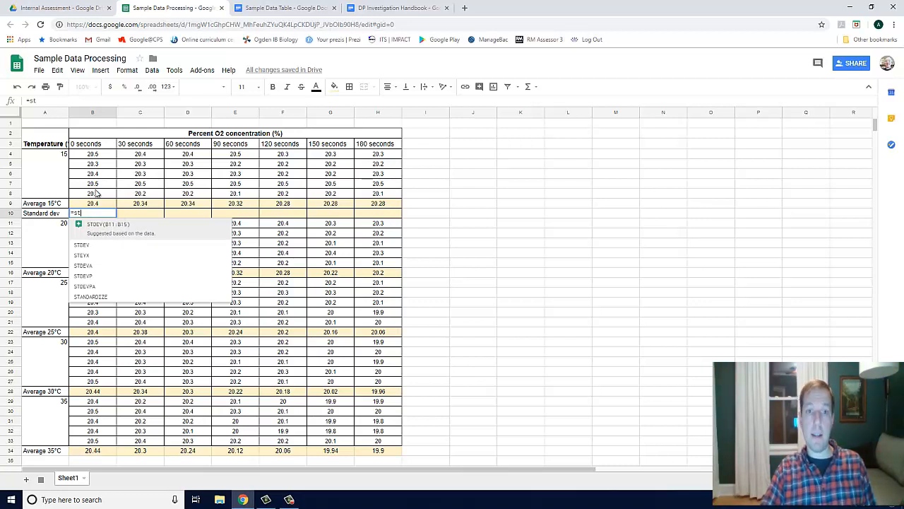
left_click(128, 245)
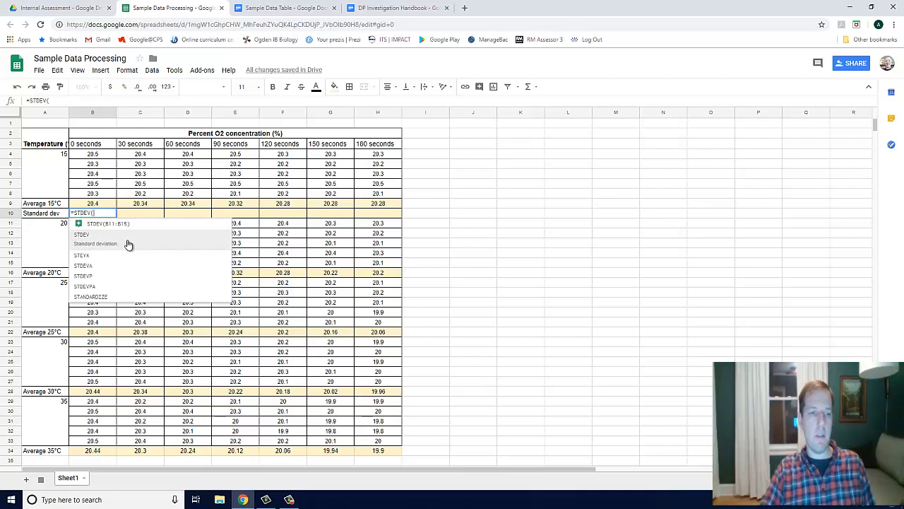
left_click_drag(98, 157, 107, 199)
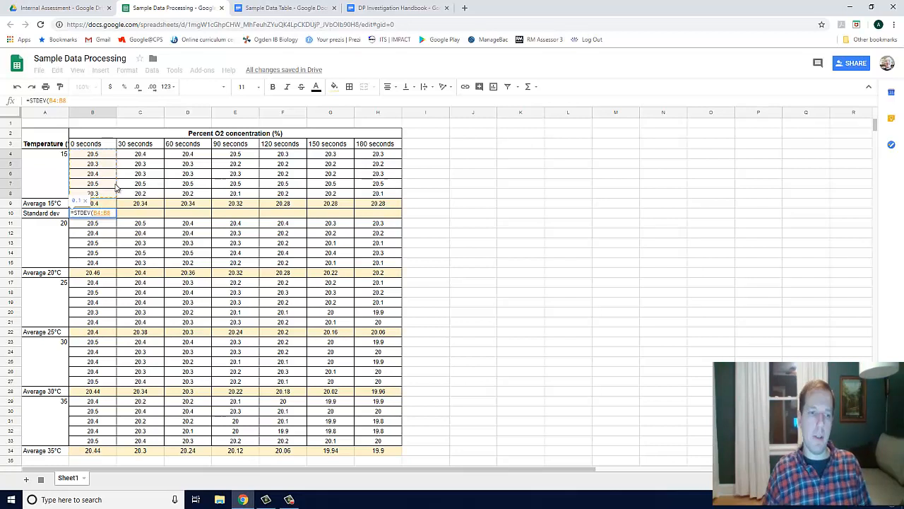
key("Return")
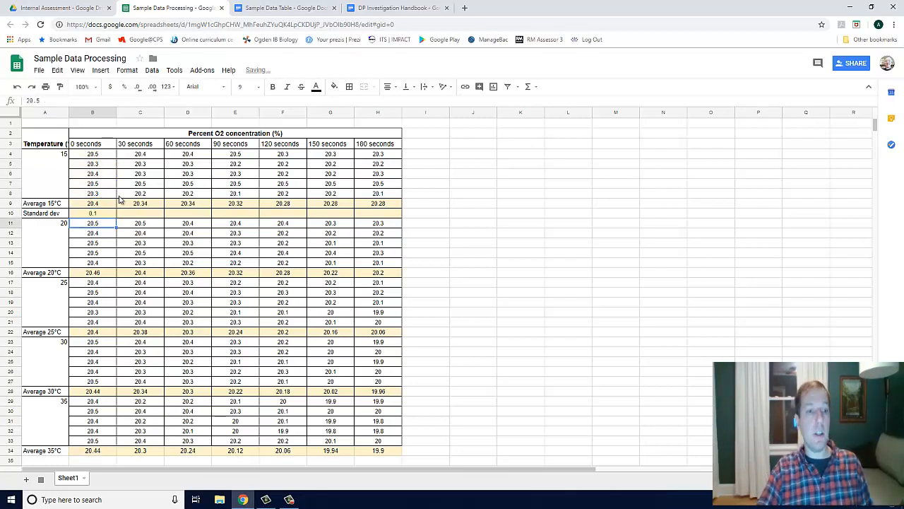
Fill the standard deviation formula from cell B10 across the row to H10 for the remaining time points
left_click(100, 217)
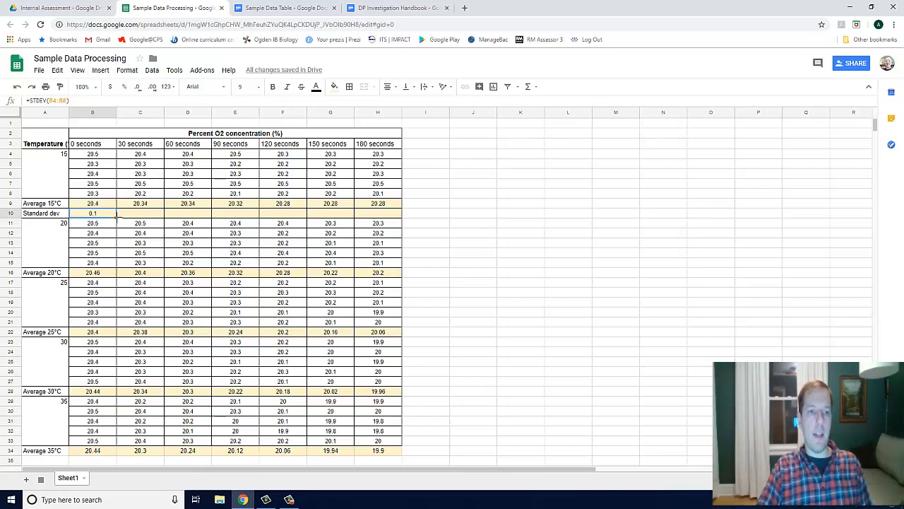
left_click_drag(116, 217, 389, 215)
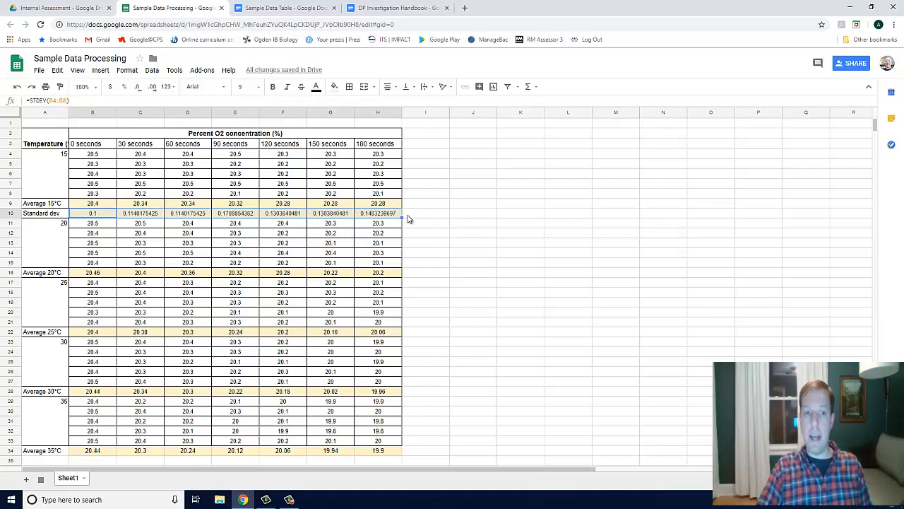
left_click(398, 205)
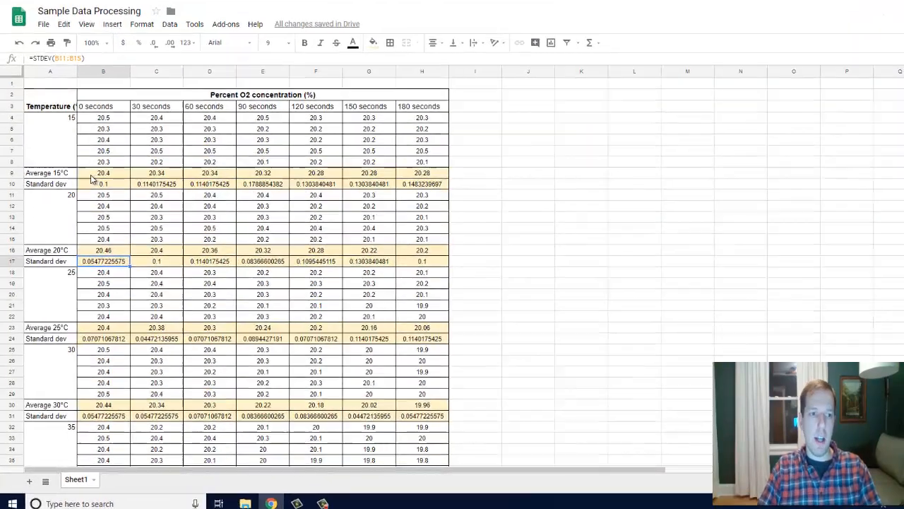
Review the 15 °C average and standard deviation rows, inspecting the formulas behind the 0, 30 and 180 second values
left_click(53, 174)
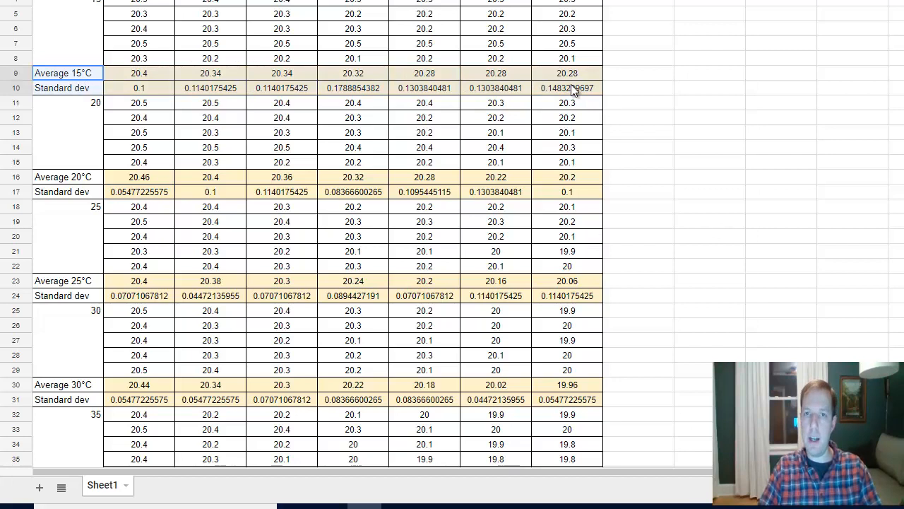
left_click_drag(570, 84, 570, 84)
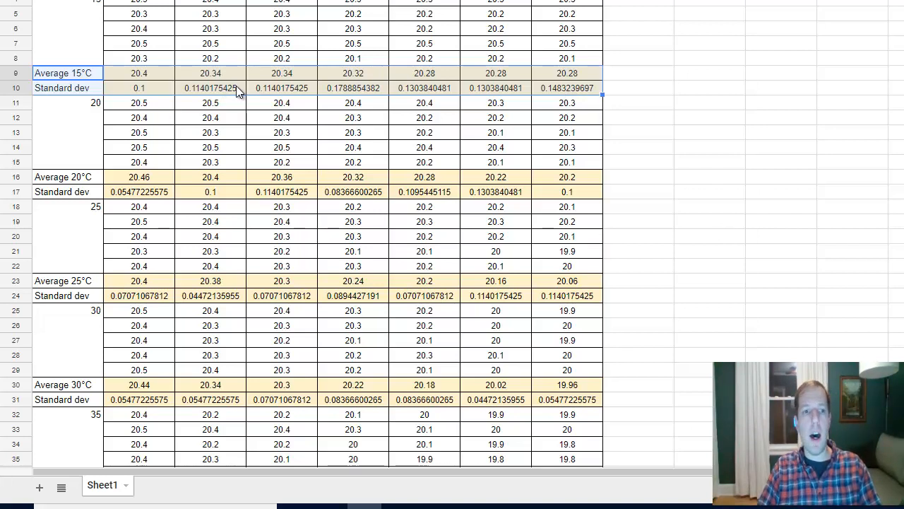
left_click(229, 59)
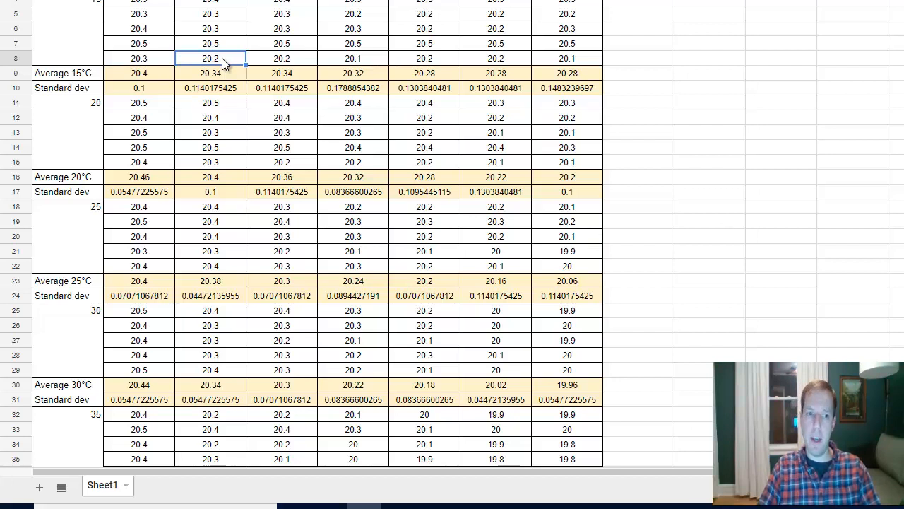
left_click(224, 70)
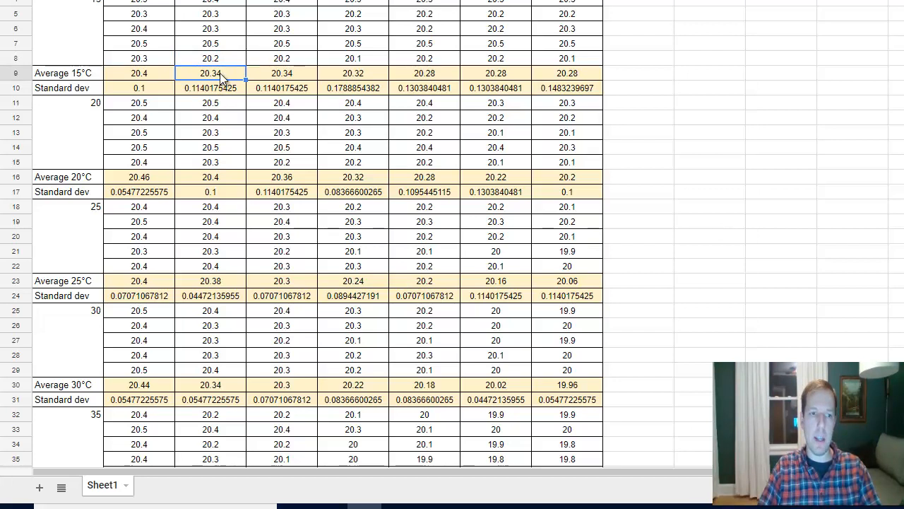
double_click(220, 72)
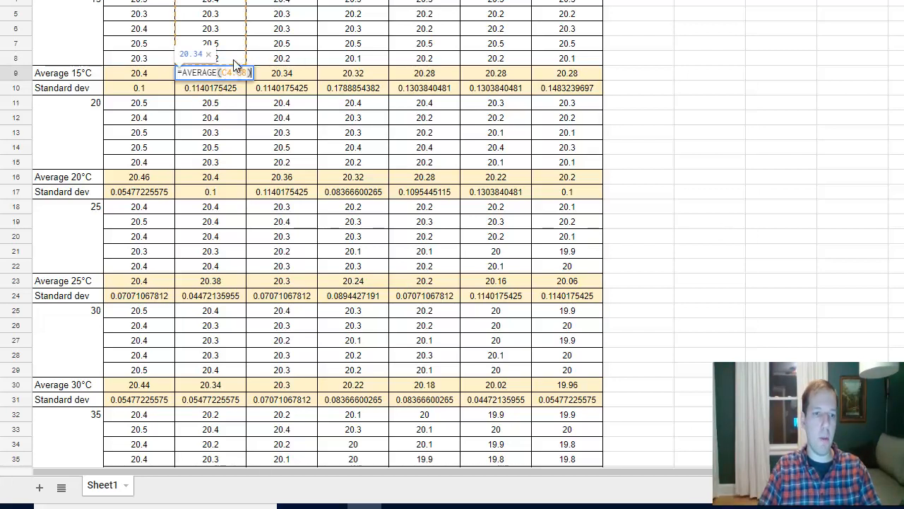
key("Escape")
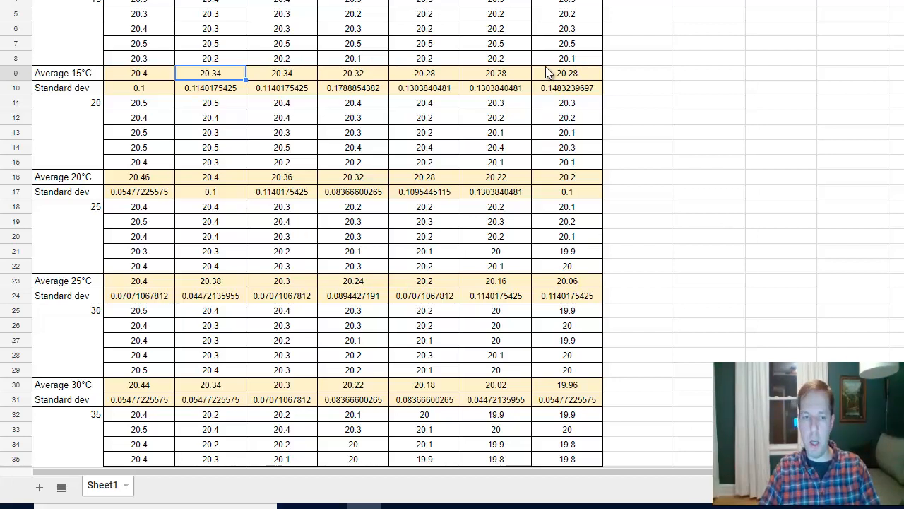
left_click(212, 88)
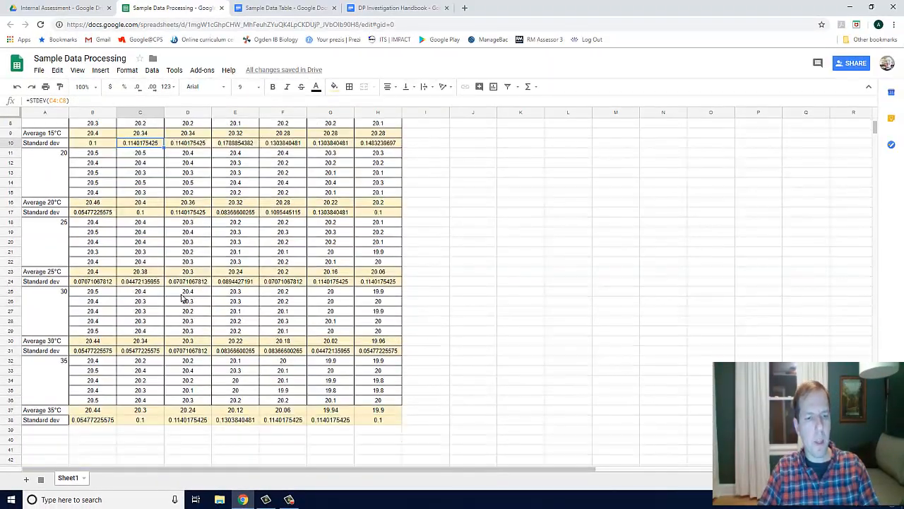
scroll(297, 302, "up", 3)
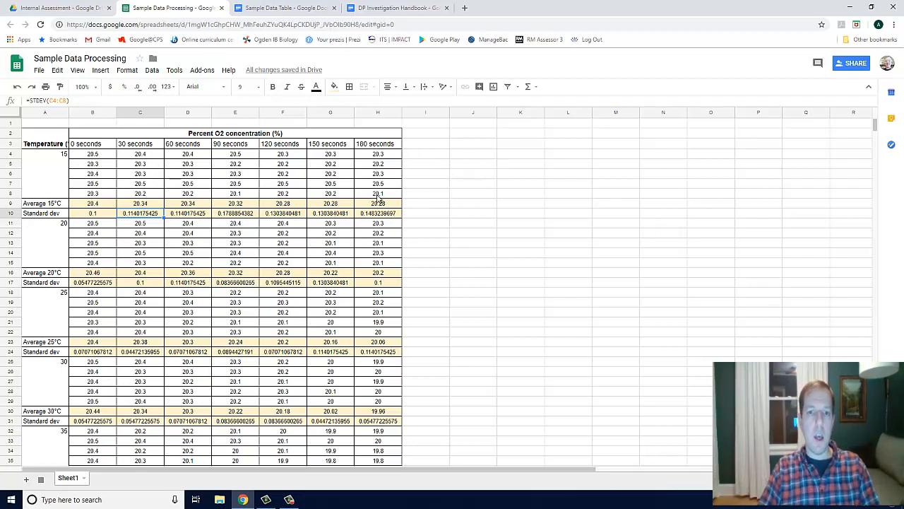
left_click(99, 204)
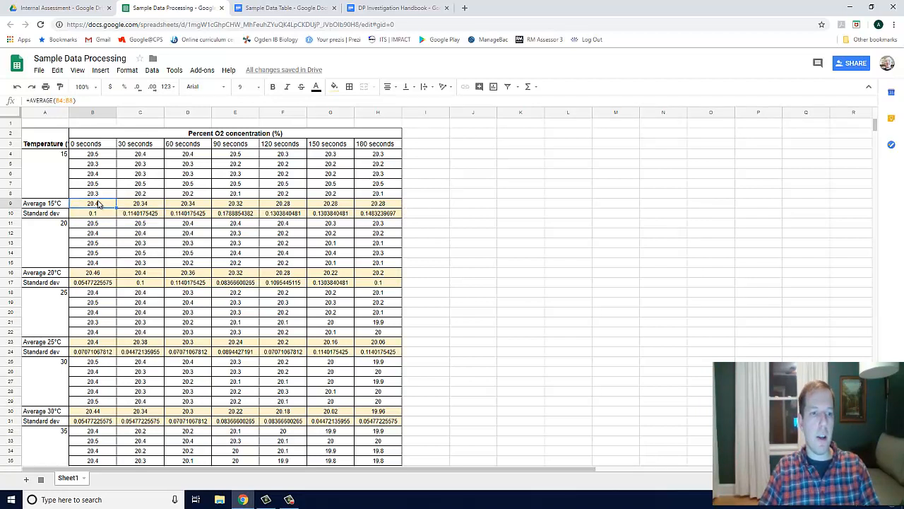
left_click(387, 204)
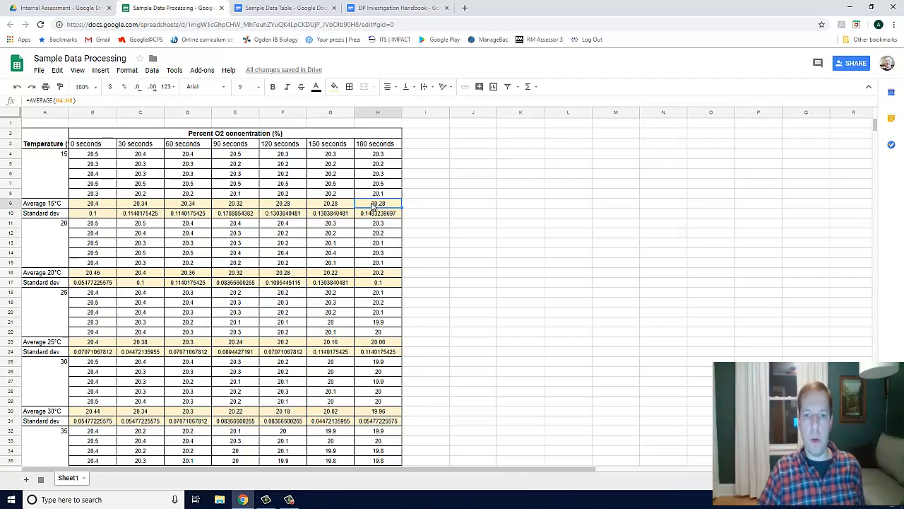
Add the column heading "Average change in %O2" in cell I3, beside the 180 seconds column
left_click(417, 206)
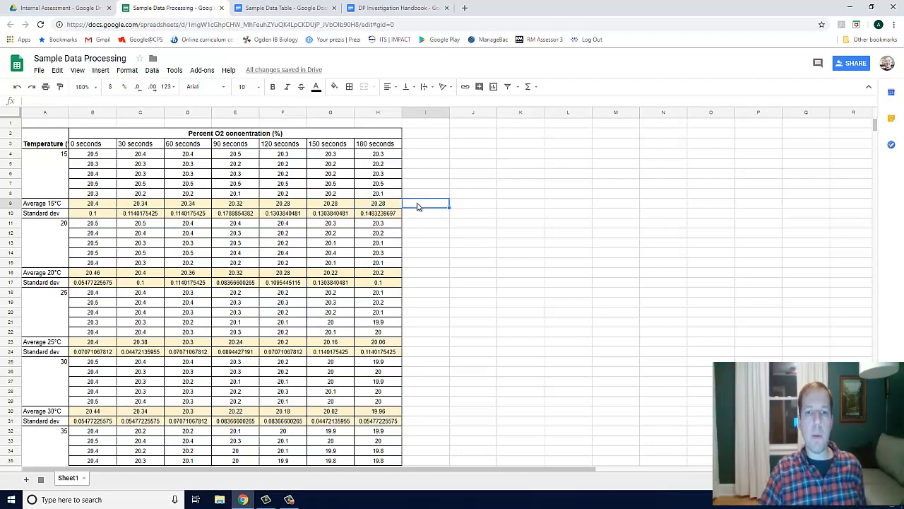
left_click(422, 145)
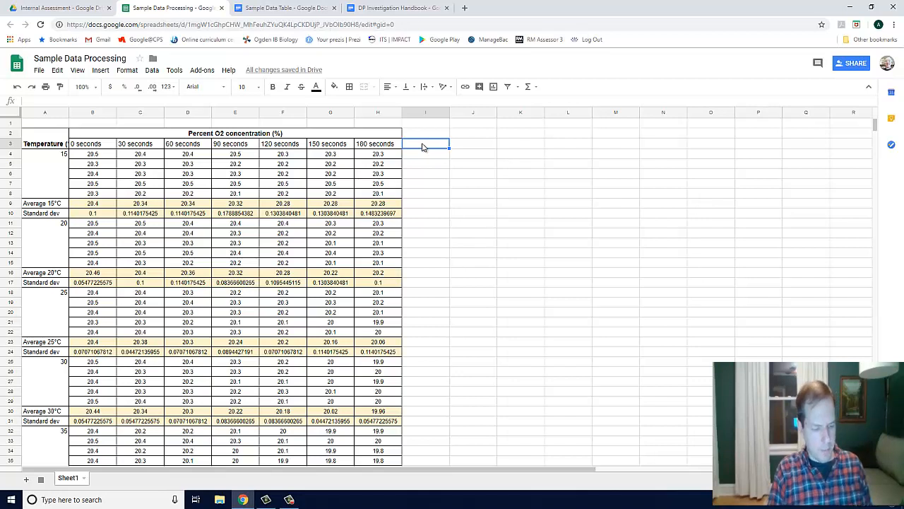
type("Average")
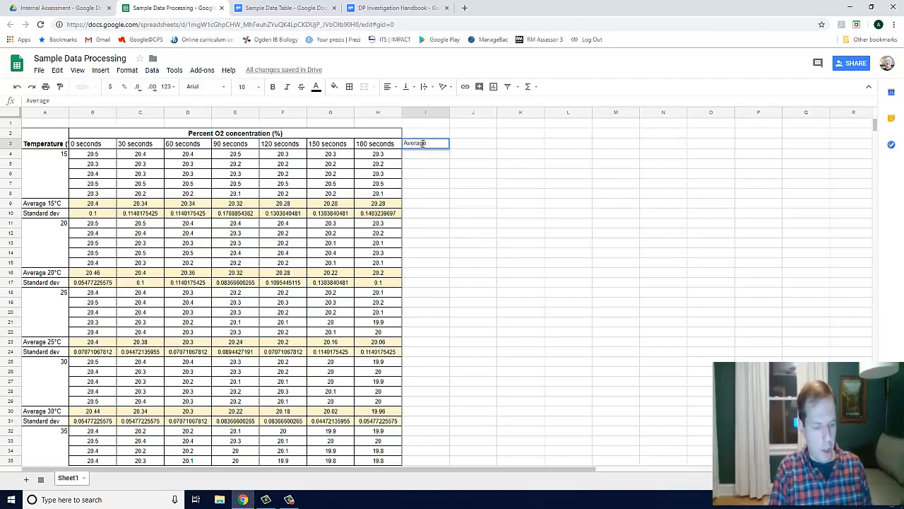
type(" change in ")
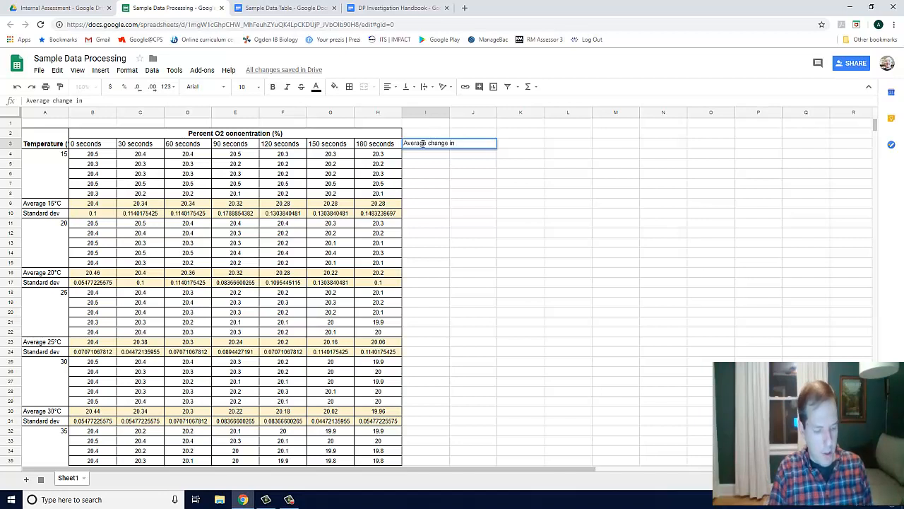
type("%O2")
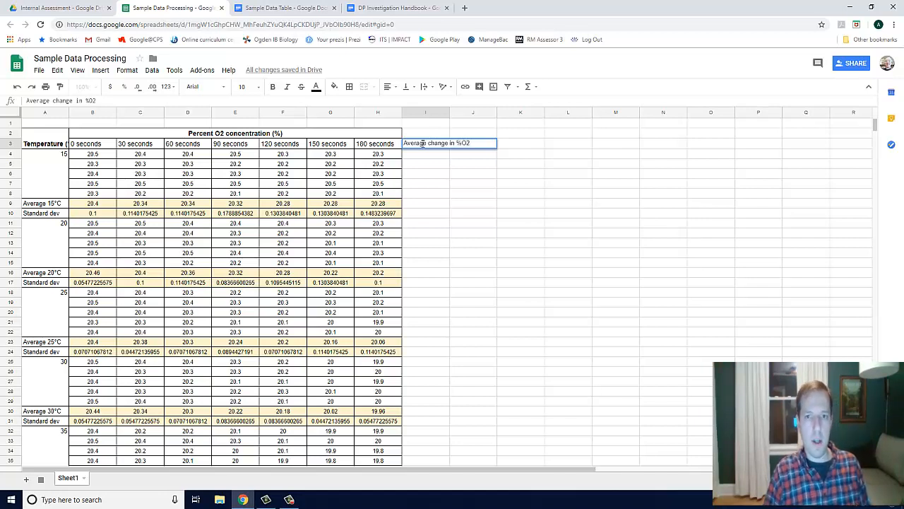
key("Return")
Calculate the average change in %O2 at 15 °C in cell I9 with the formula =MINUS(H9,B9)
left_click(420, 205)
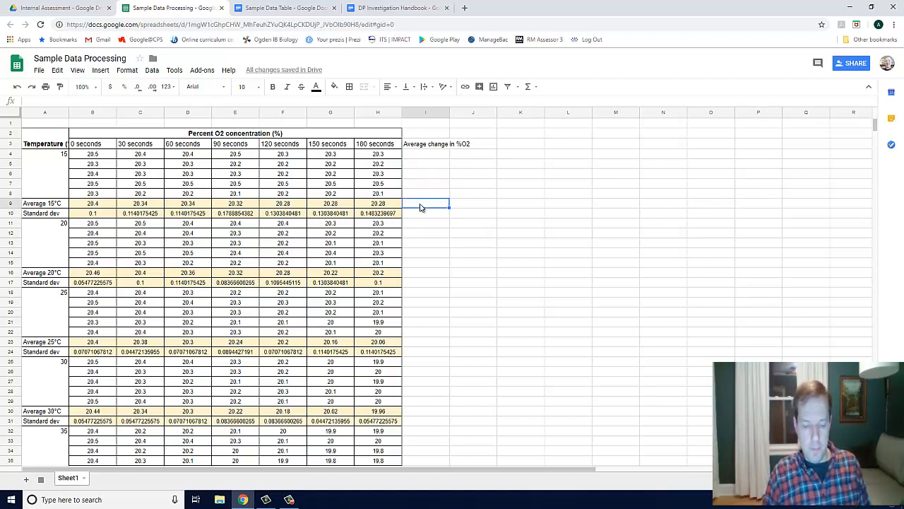
type("=")
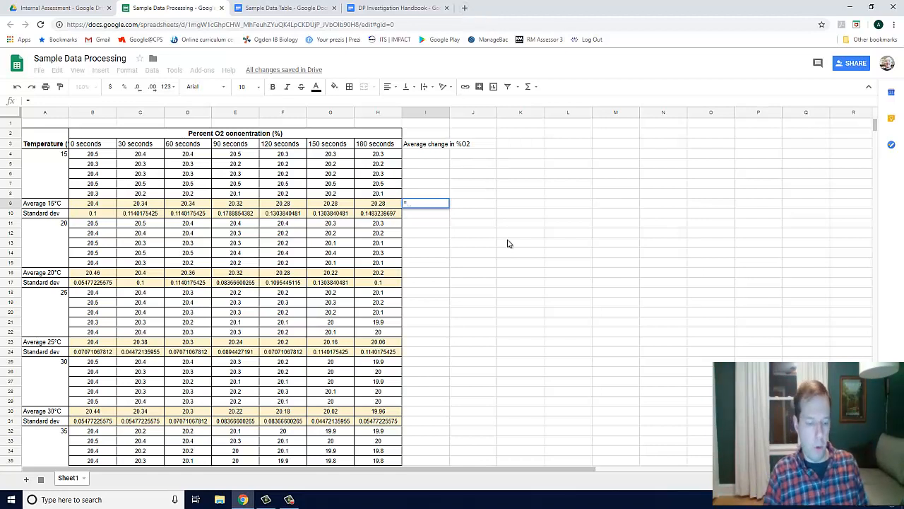
type("mi")
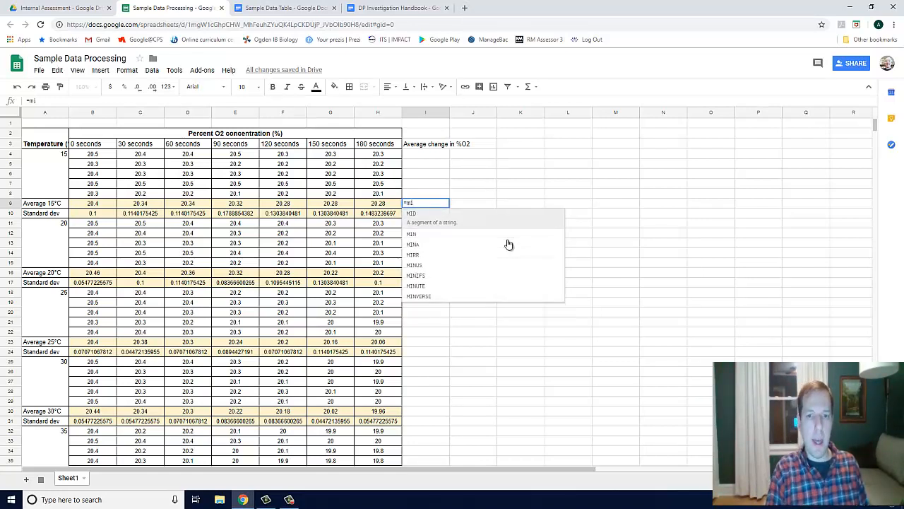
type("n")
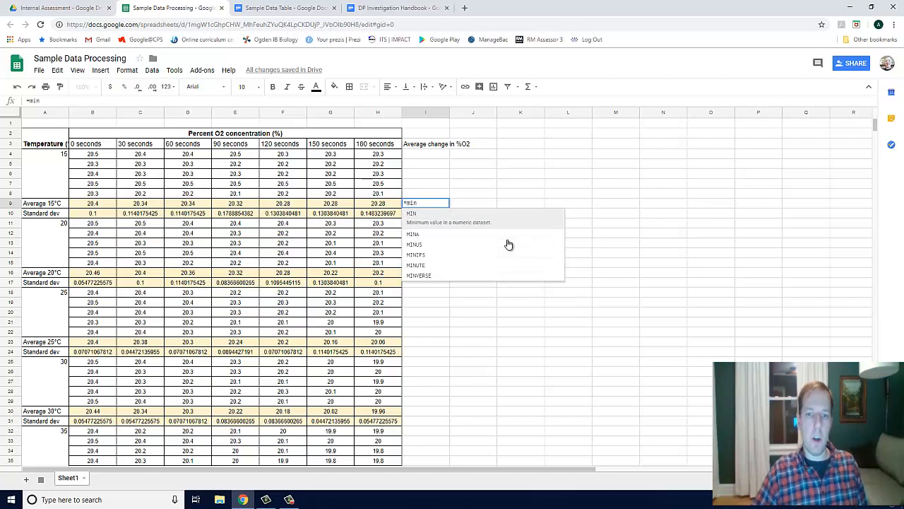
left_click(417, 247)
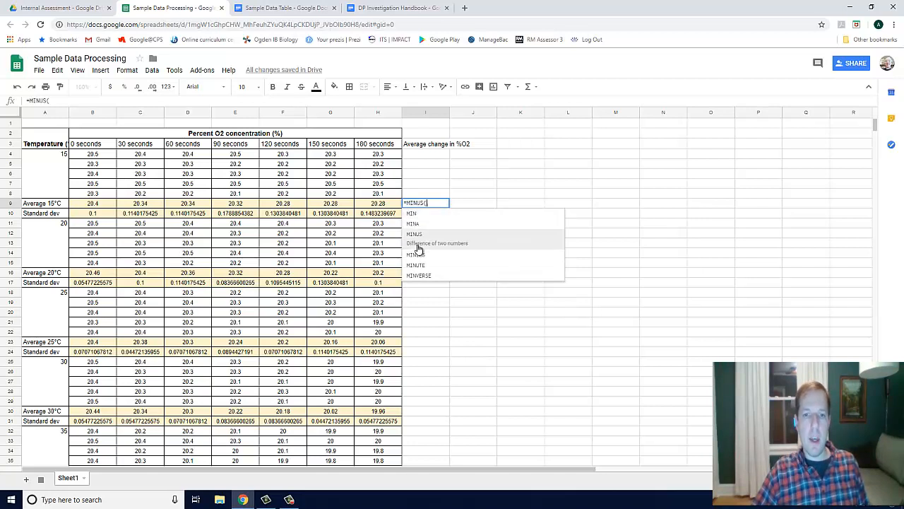
left_click(378, 204)
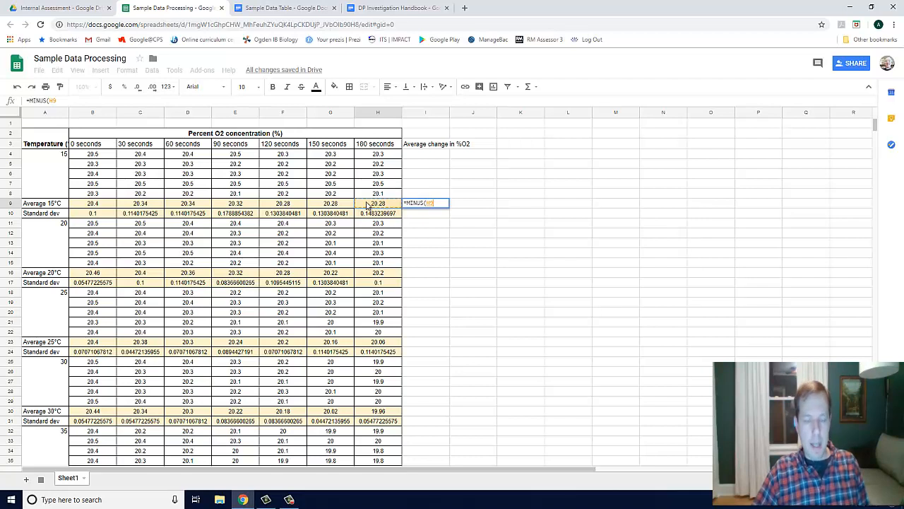
type(",")
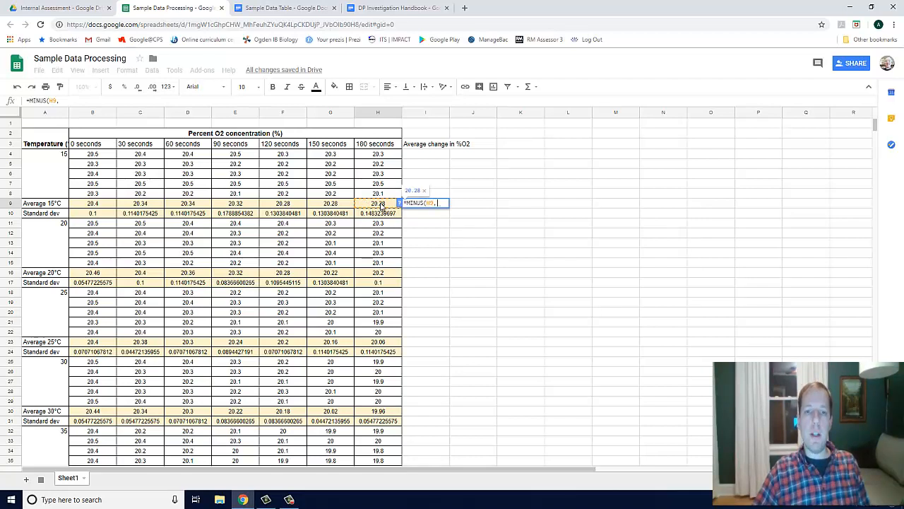
left_click(91, 207)
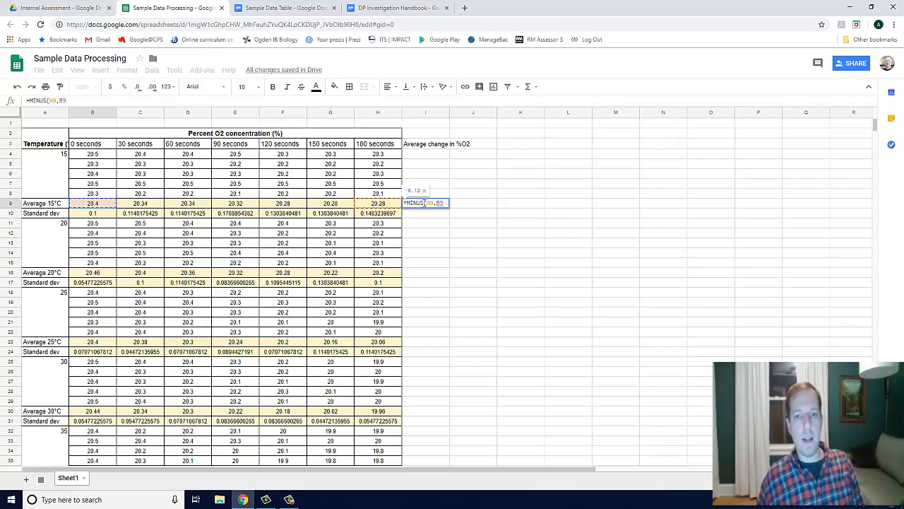
key("Return")
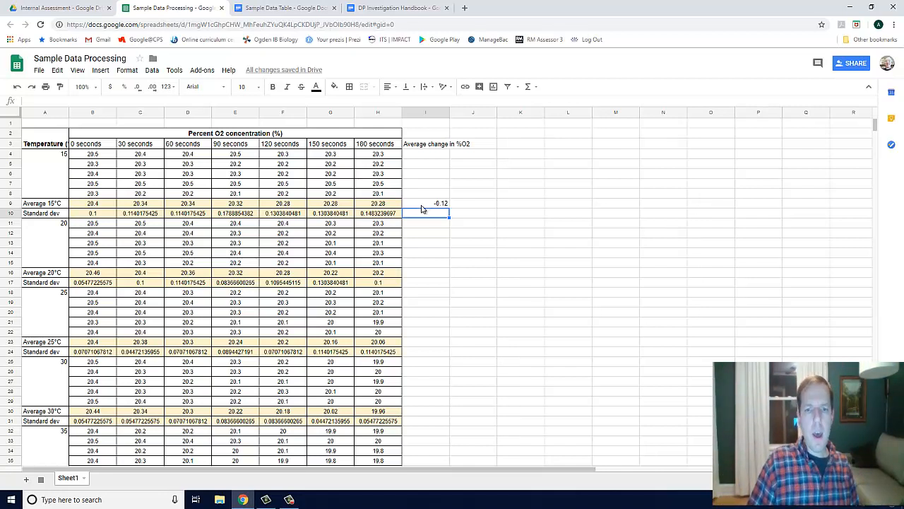
left_click(422, 206)
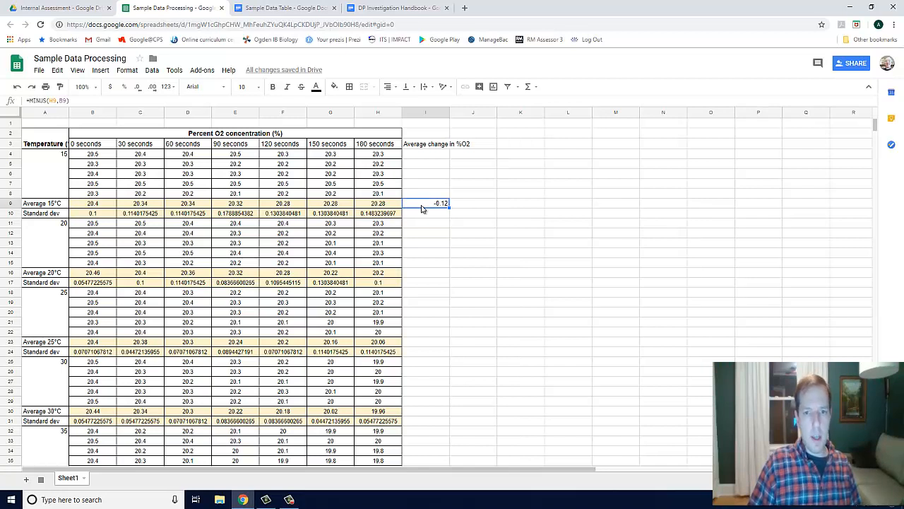
Copy the average change formula into cell I16 for 20 °C and compare its cell references with the formula in I9
left_click(426, 274)
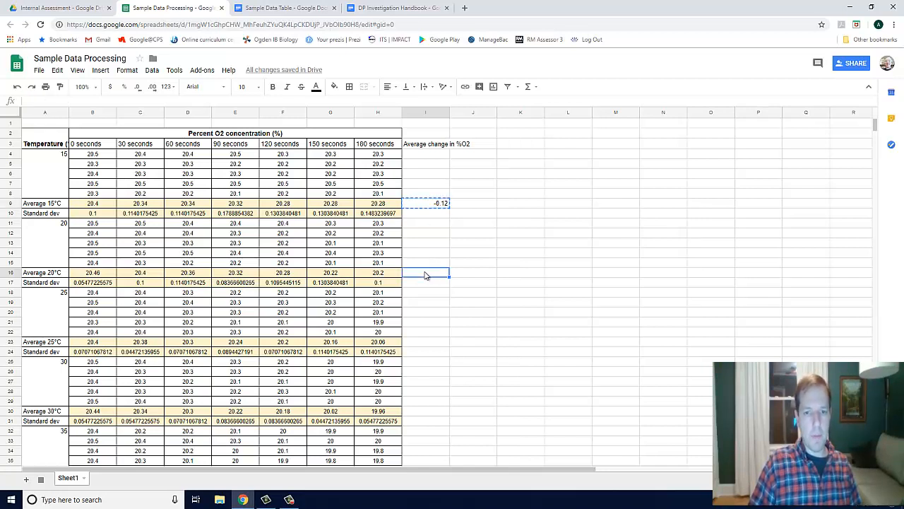
type("-0.26")
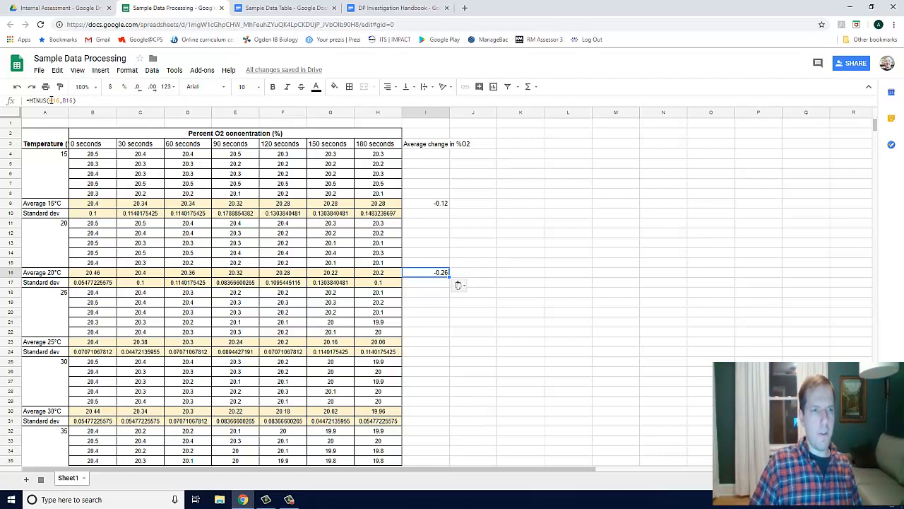
left_click(424, 205)
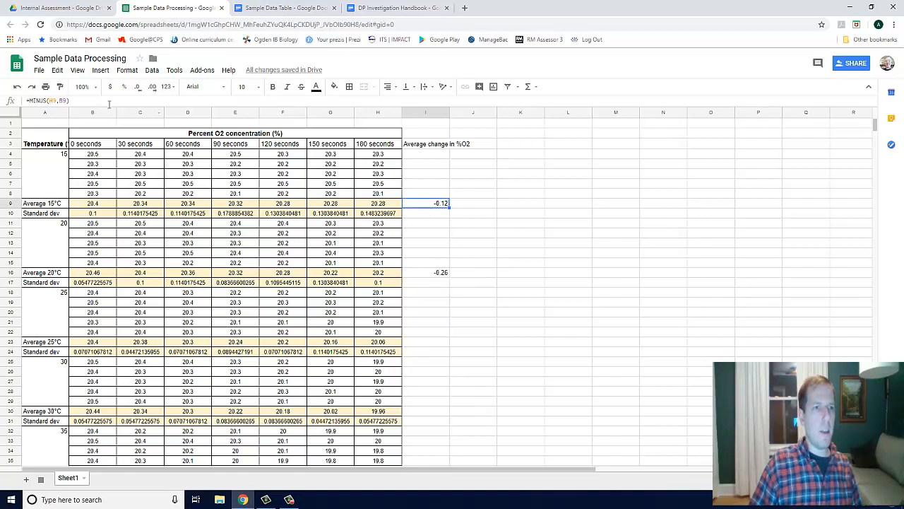
left_click(425, 276)
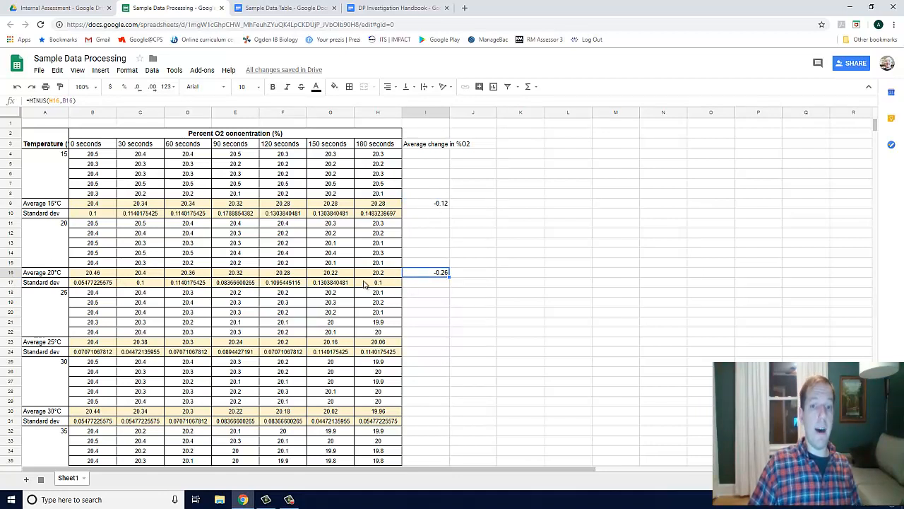
Paste the average change formula into cells I23, I30 and I37 for the 25, 30 and 35 °C averages
left_click(425, 344)
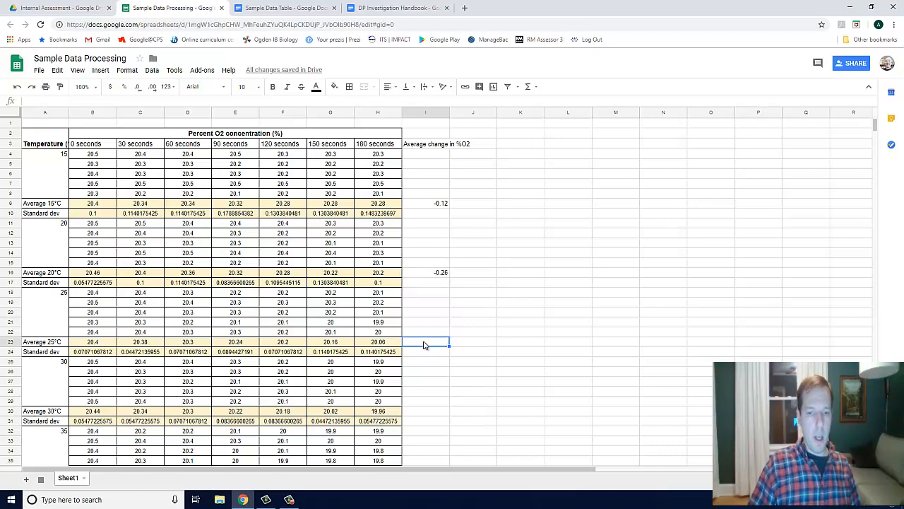
type("-0.34")
scroll(424, 344, "down", 2)
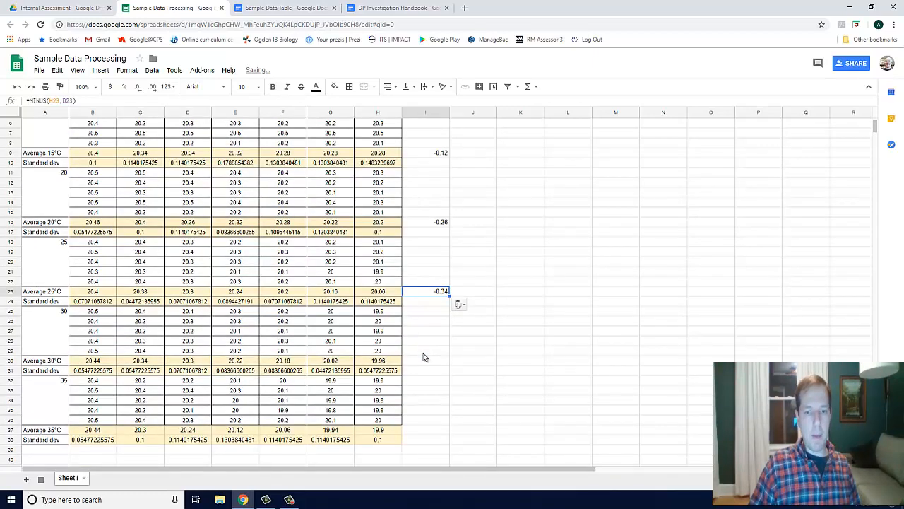
left_click(423, 363)
key("ctrl+v")
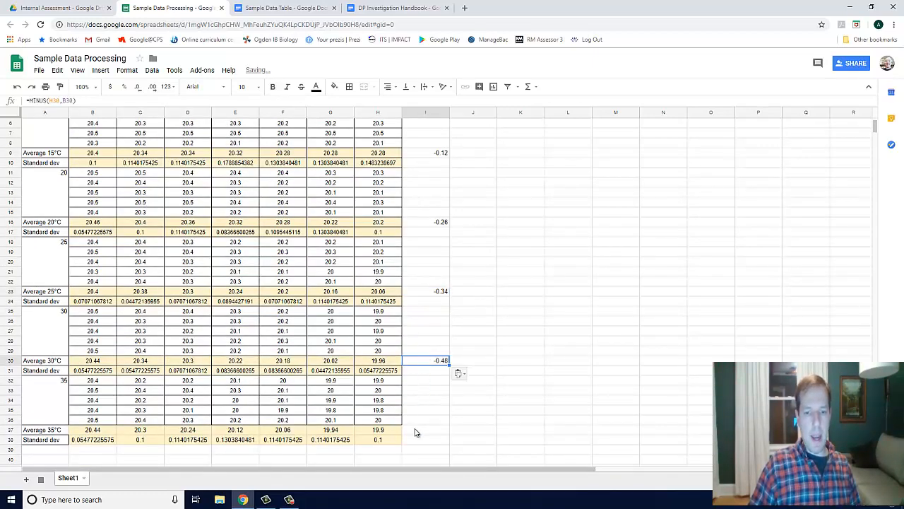
left_click(416, 430)
type("=MINUS(H37,B37)")
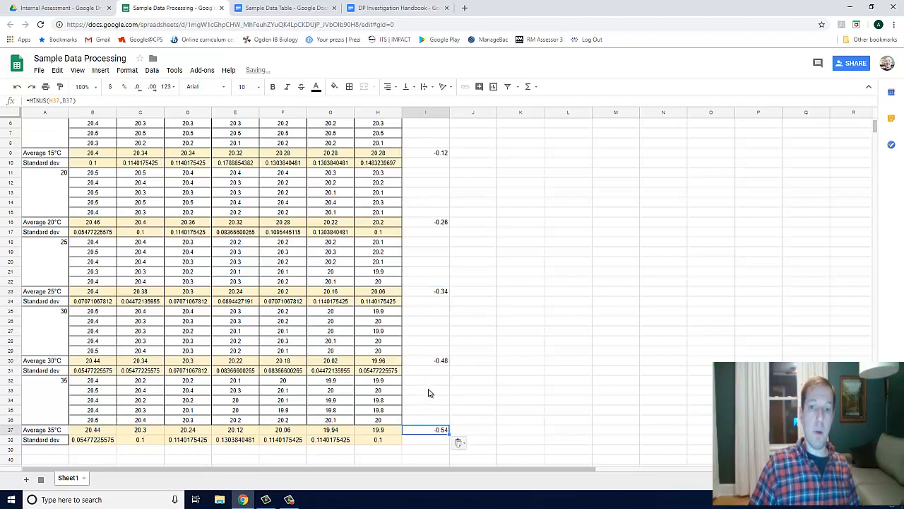
Add the column heading "Rate of change in O2 over 3 minutes" in cell J3
scroll(428, 393, "up", 2)
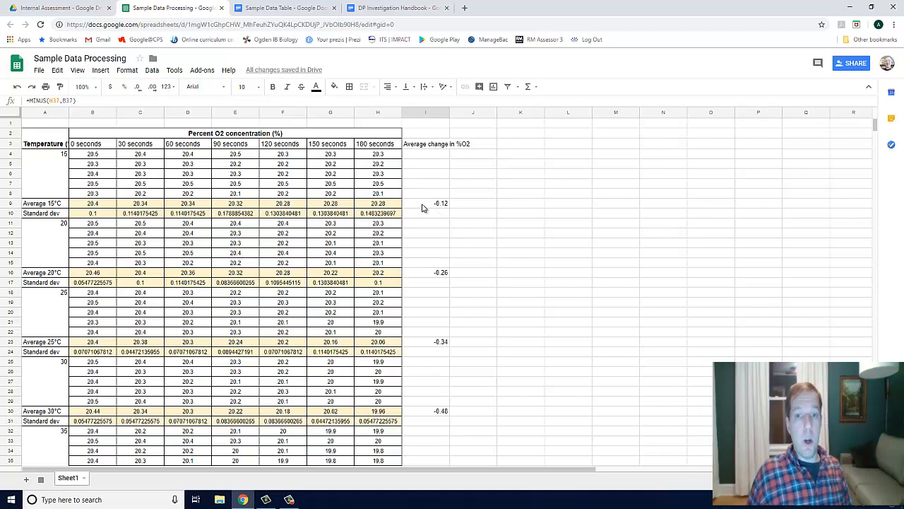
left_click(484, 145)
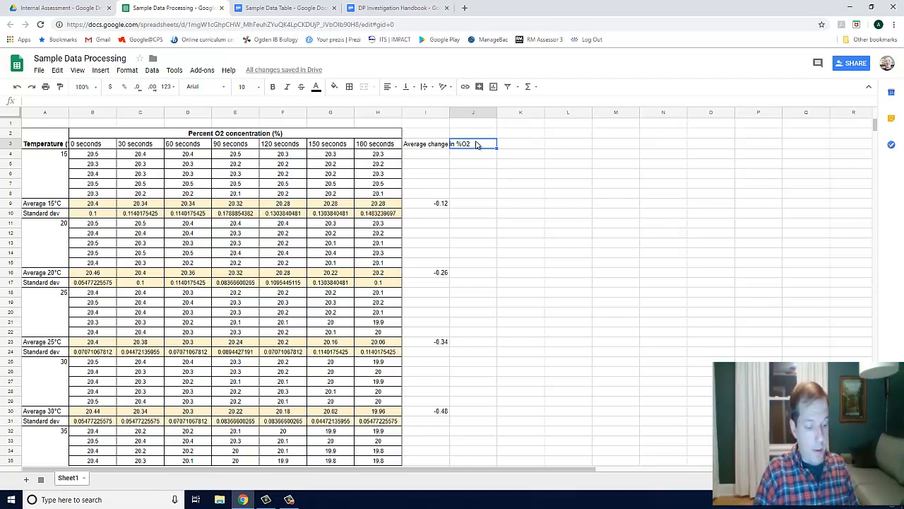
type("Rate of")
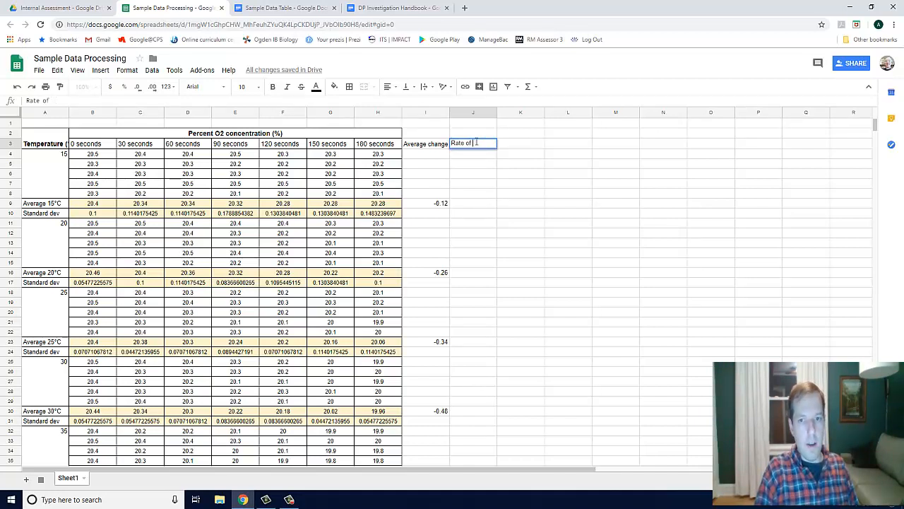
type(" (change in ")
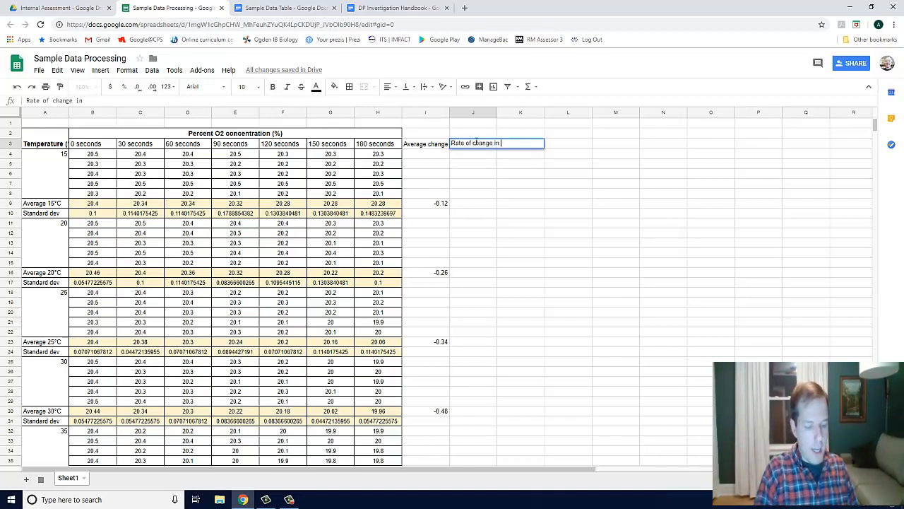
type("O2")
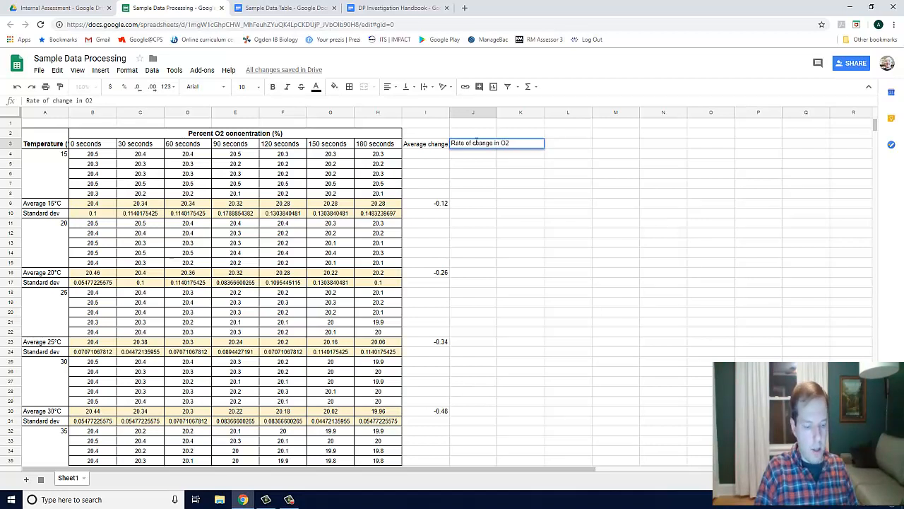
type(" over 3 minutes")
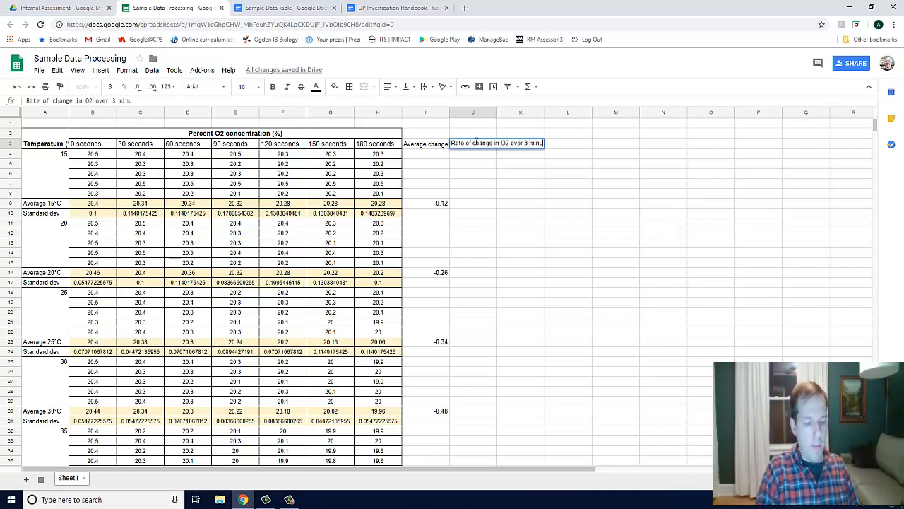
key("Return")
Enter a DIVIDE formula in cell J9 with I9 as the dividend, leaving the divisor blank
key("Down")
key("Down")
key("Down")
key("Down")
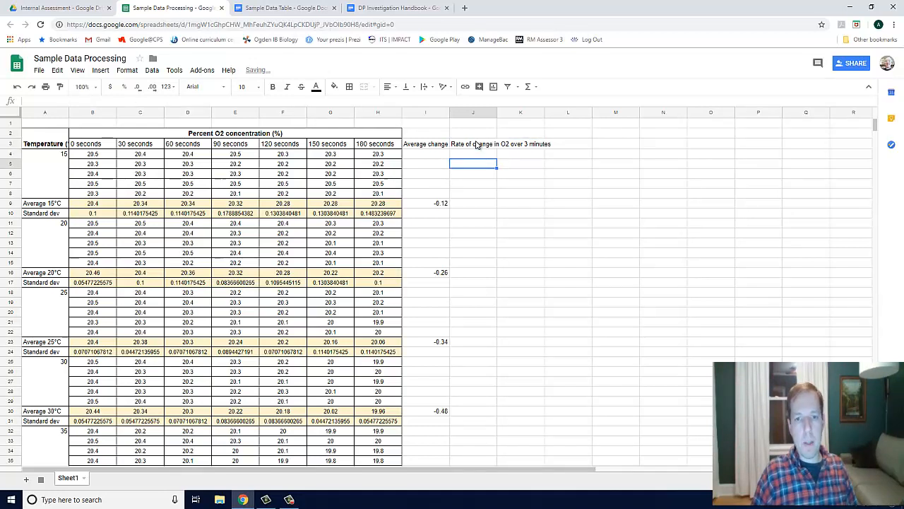
key("Down")
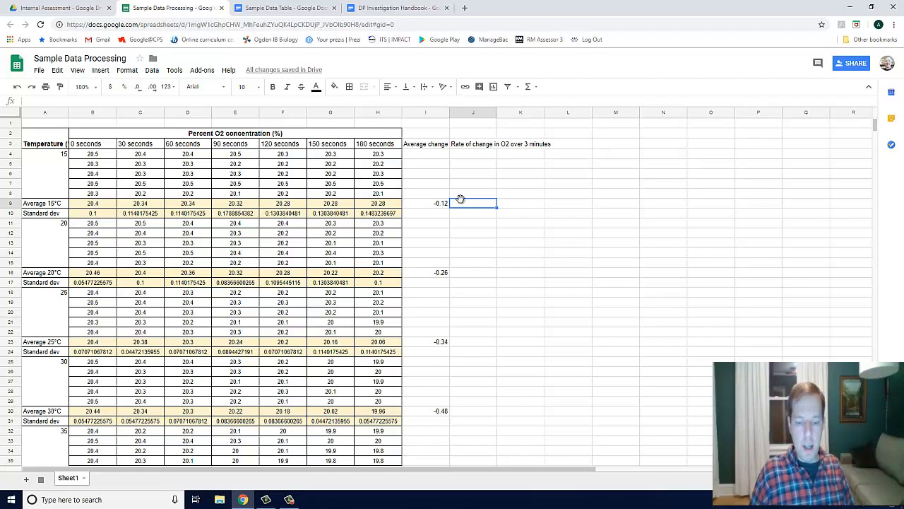
type("=")
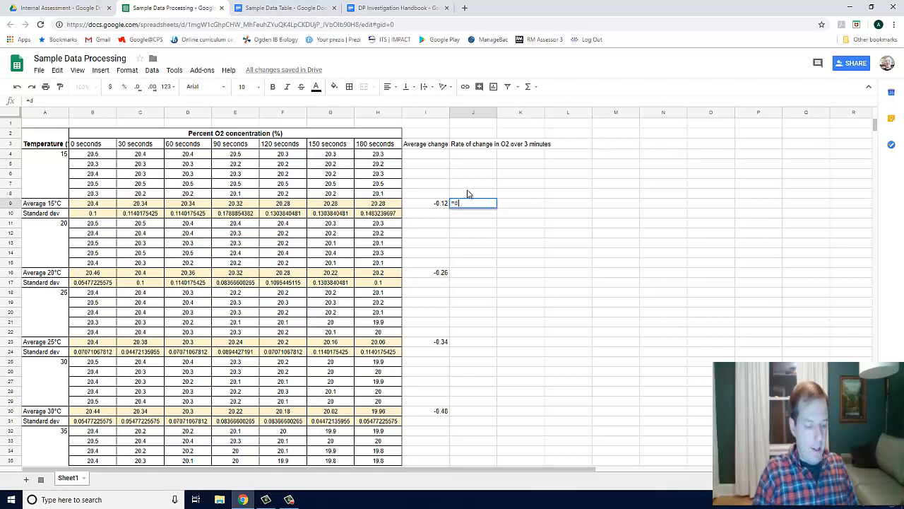
type("div")
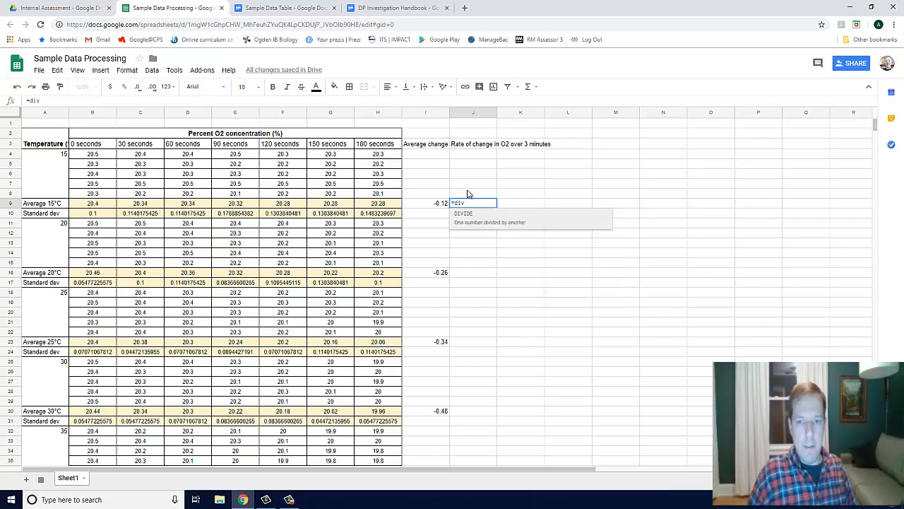
left_click(526, 221)
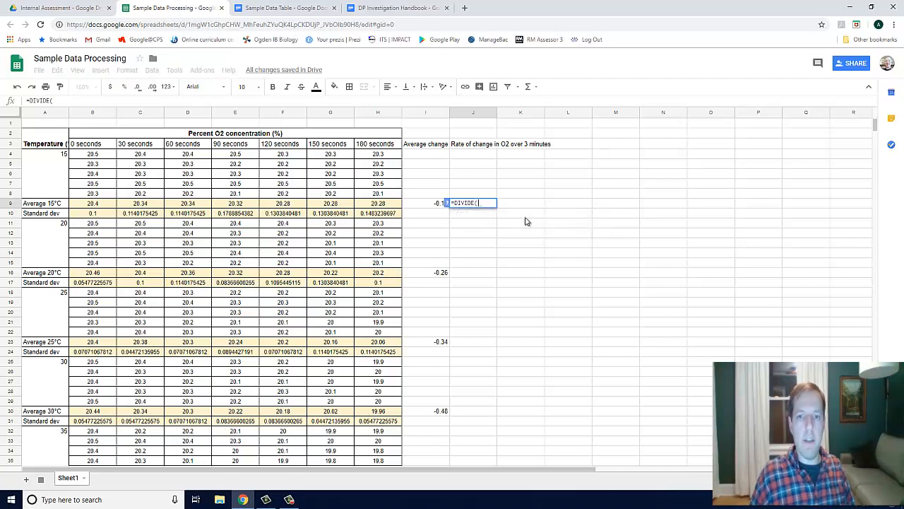
left_click(423, 204)
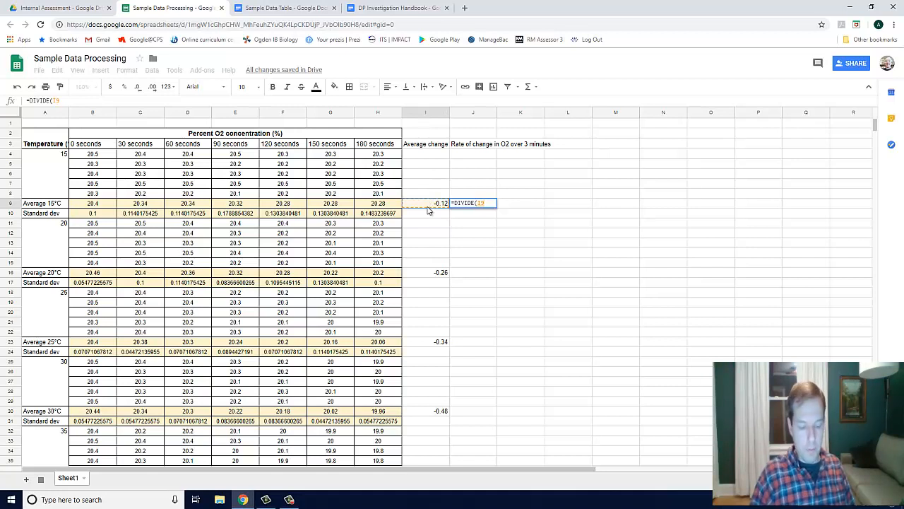
type(",")
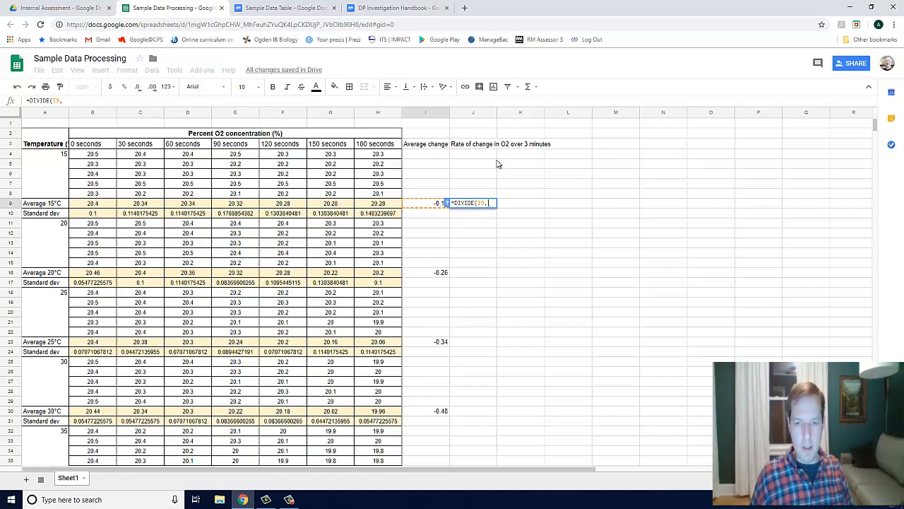
key("Return")
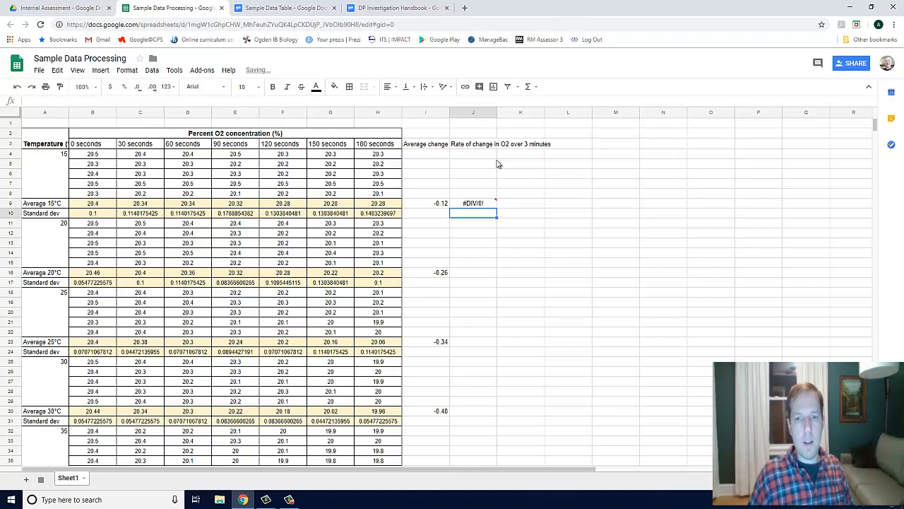
Add 3 as the divisor in cell J9 so that the formula reads =DIVIDE(I9,3)
left_click(477, 203)
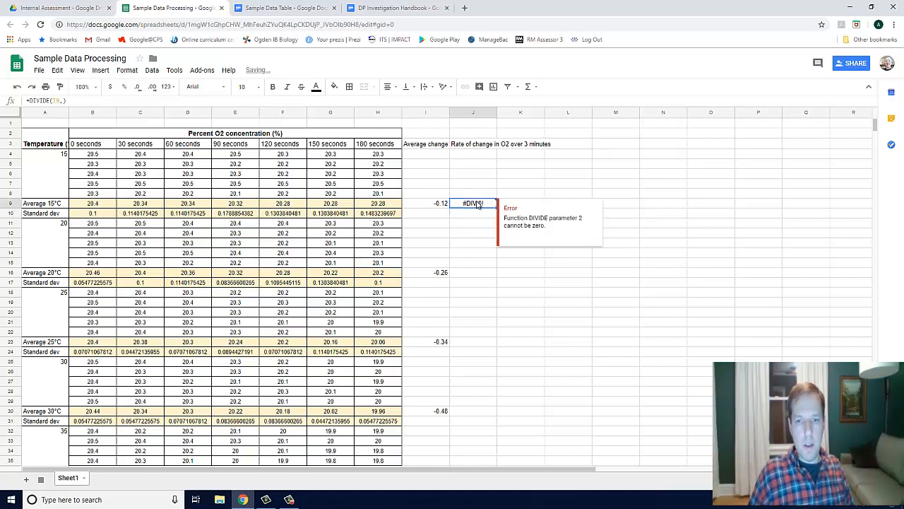
left_click(63, 100)
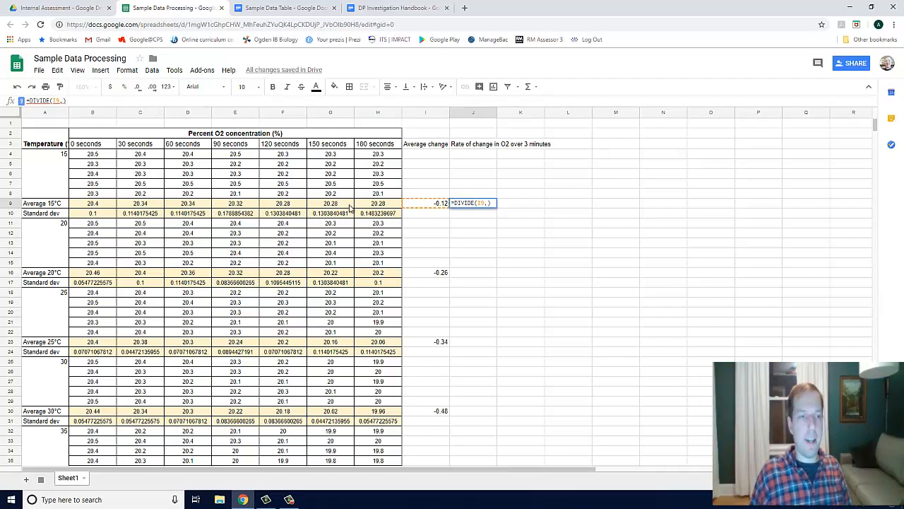
type("3")
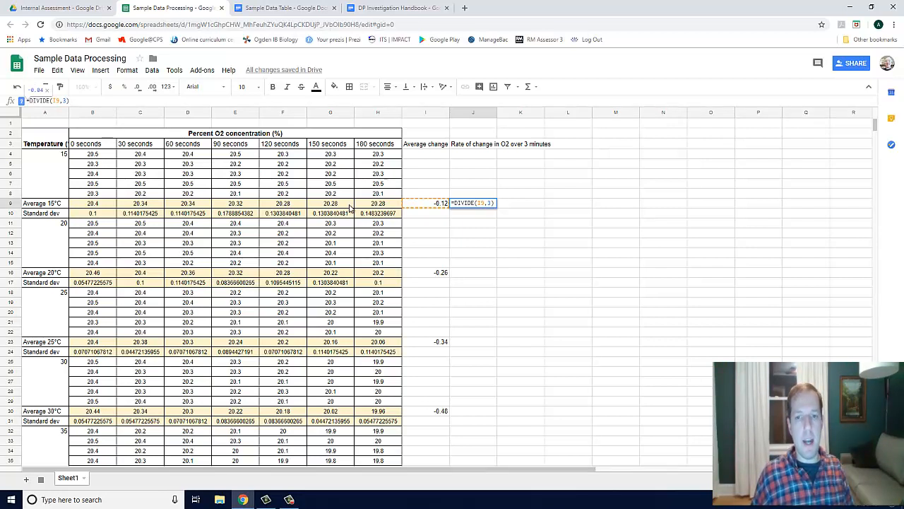
key("Return")
key("Up")
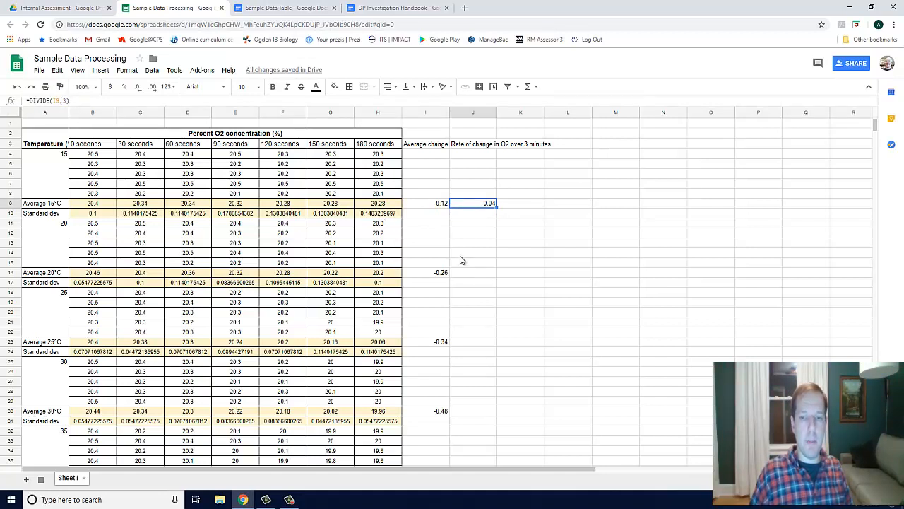
Reword the heading in cell J3 to "Rate of change in O2 per minute"
left_click(486, 146)
left_click(516, 146)
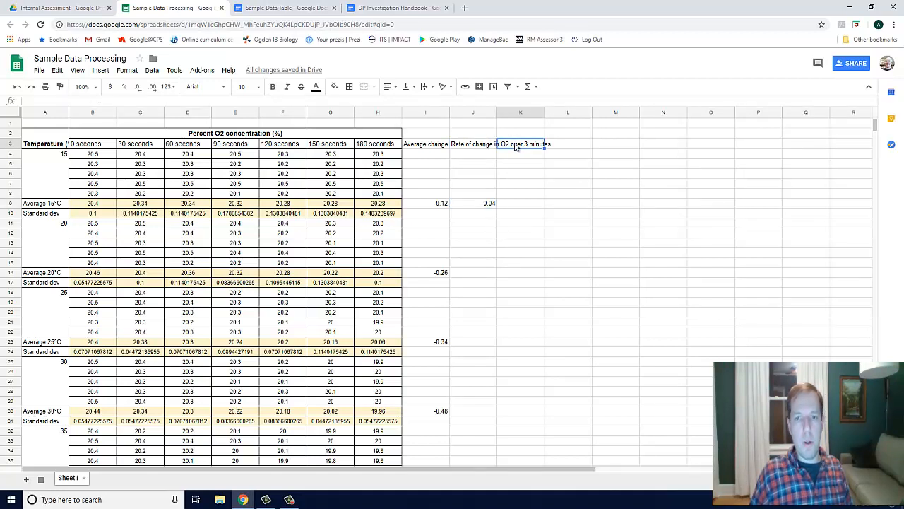
left_click(493, 146)
left_click(97, 101)
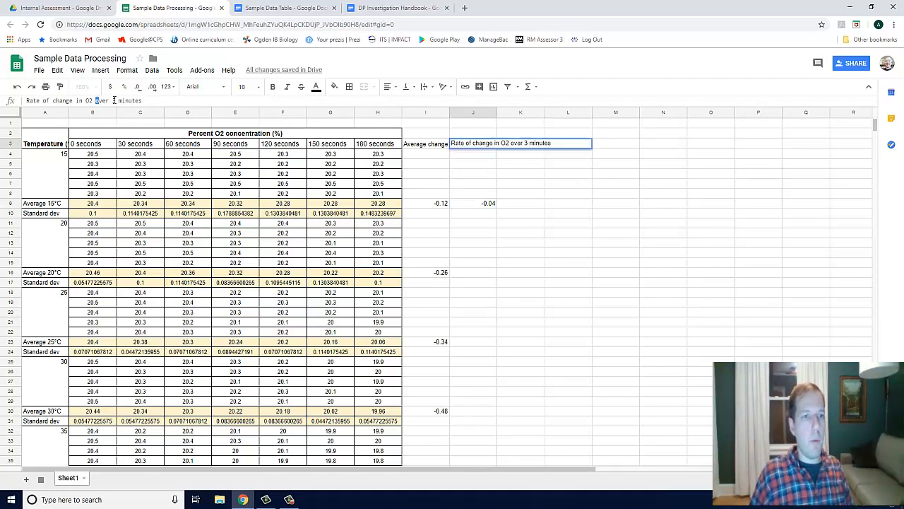
left_click_drag(114, 100, 151, 102)
type("per minute")
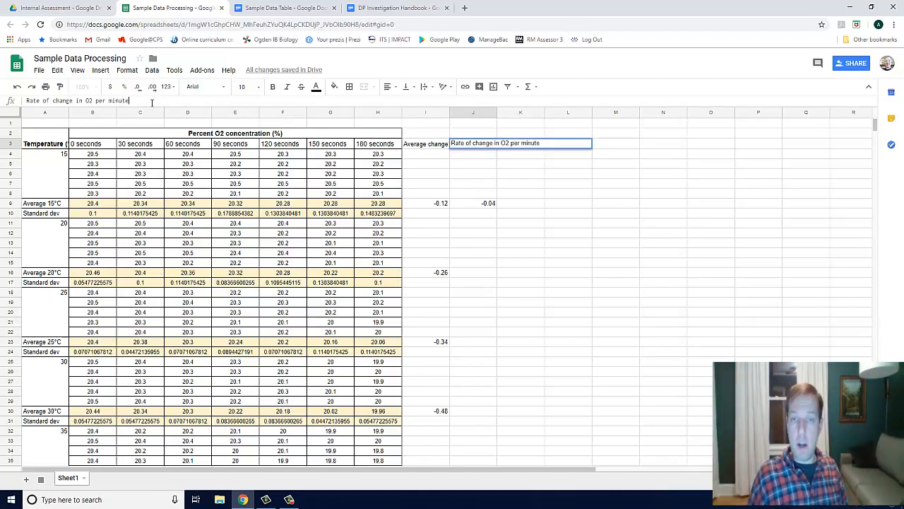
Copy the rate formula from cell J9 into J16, J23, J30 and J37 for the 20, 25, 30 and 35 °C averages
left_click(483, 206)
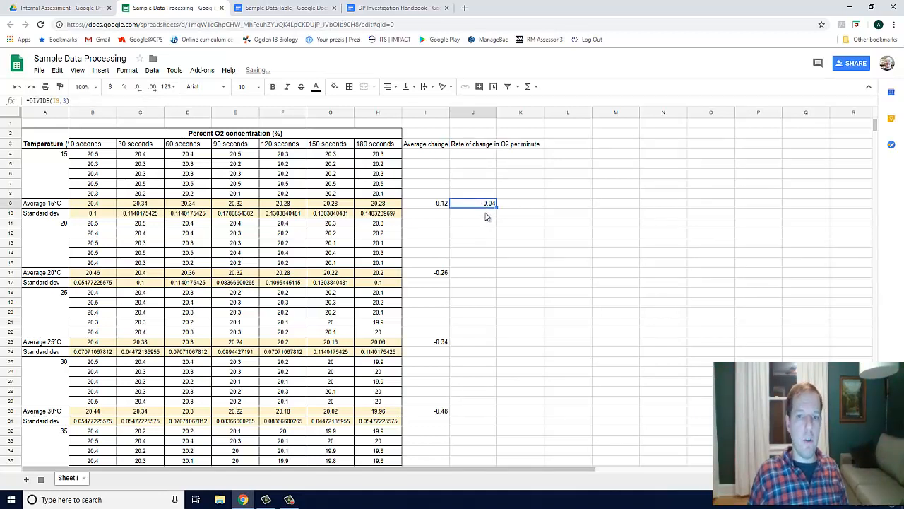
key("ctrl+c")
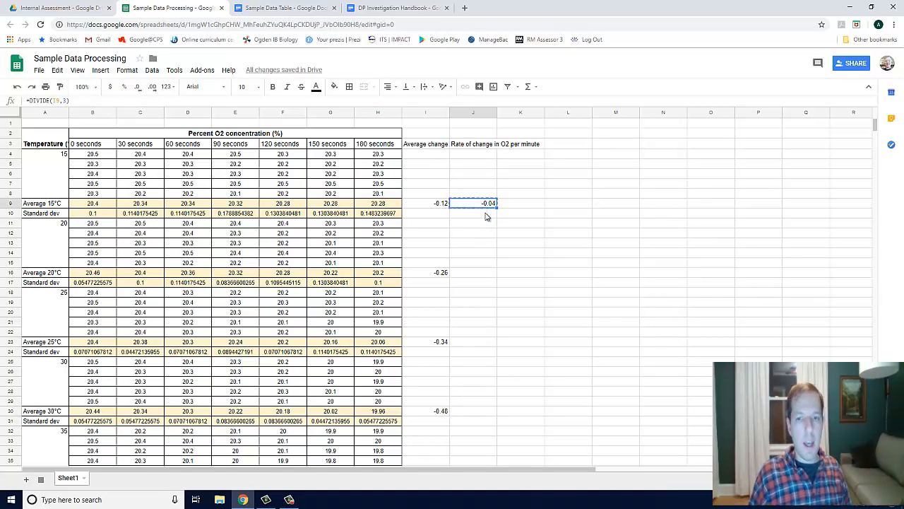
left_click(476, 275)
key("ctrl+v")
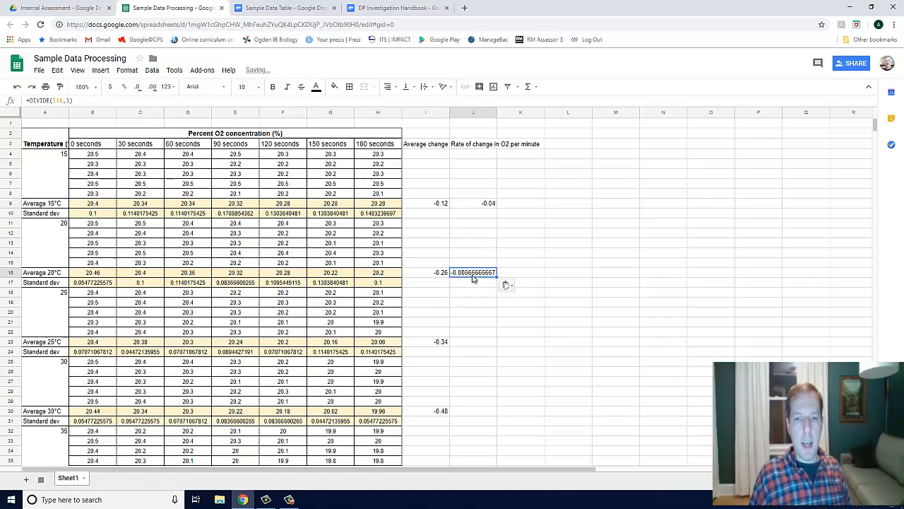
left_click(475, 345)
key("ctrl+v")
left_click(460, 413)
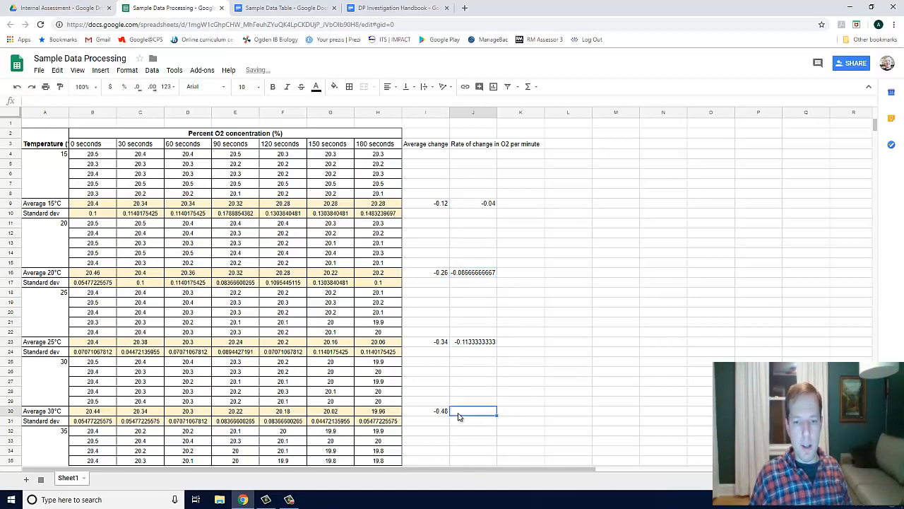
key("ctrl+v")
scroll(460, 399, "down", 2)
left_click(463, 429)
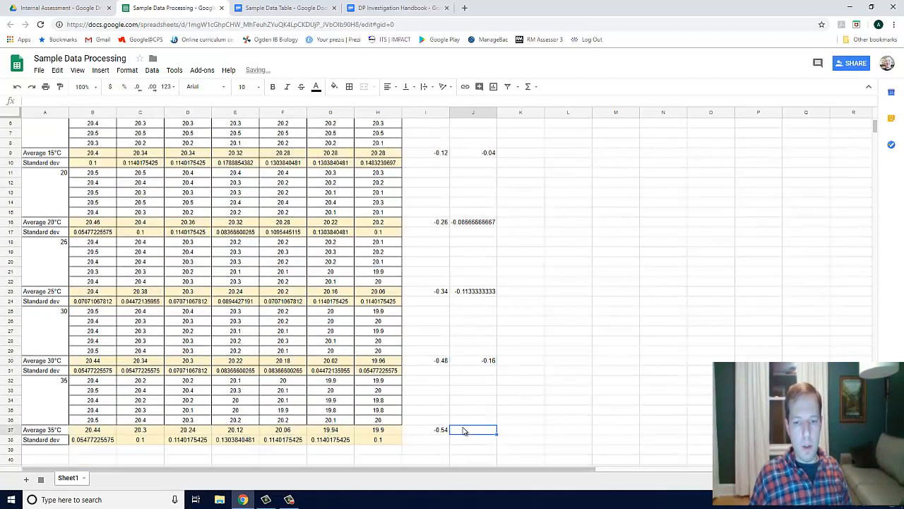
key("ctrl+v")
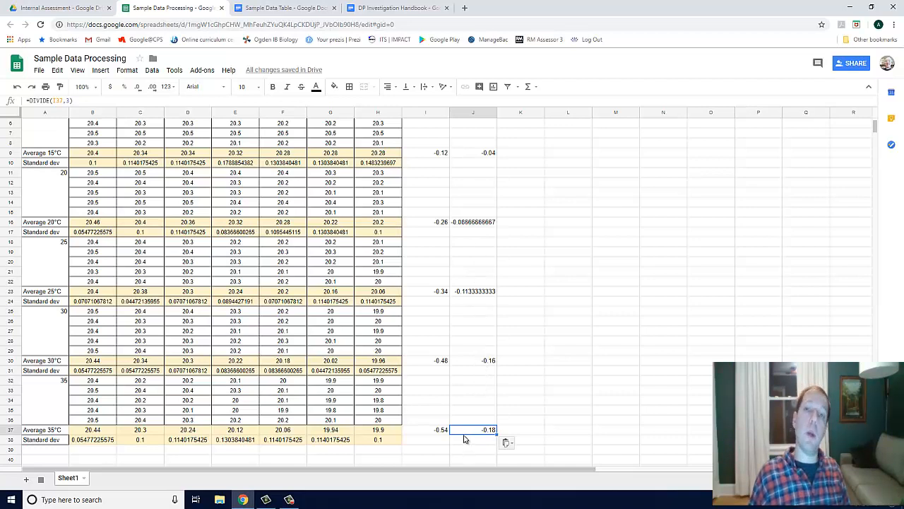
Review the rate of change values and their formulas in cells J30, J23, J16 and J9
left_click(464, 361)
left_click(468, 292)
left_click(477, 223)
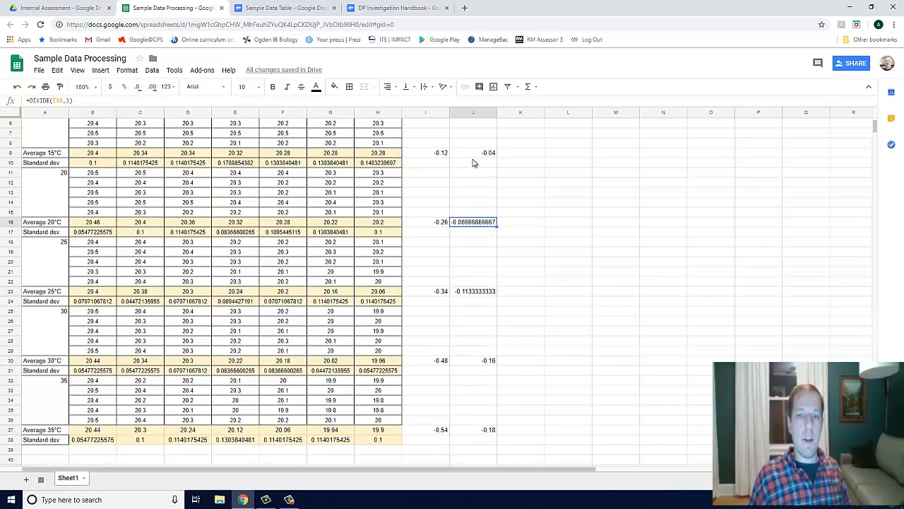
left_click(477, 154)
scroll(470, 257, "up", 3)
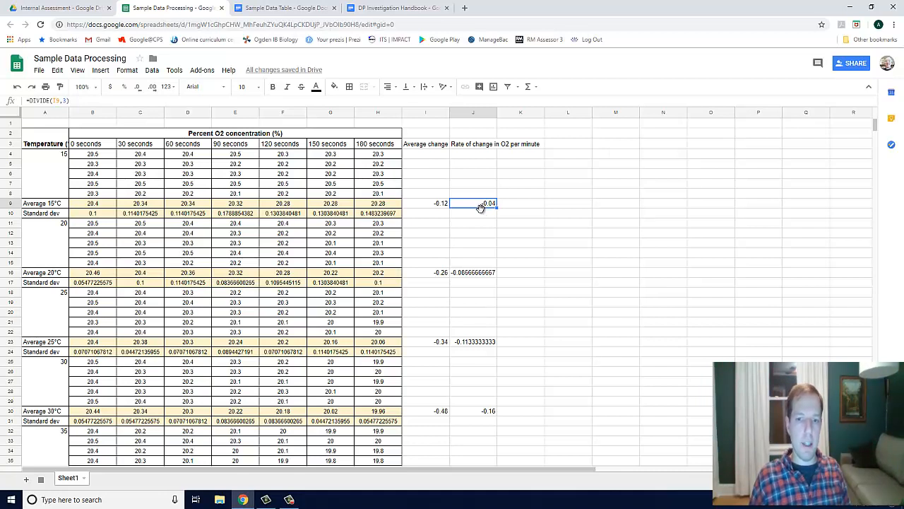
left_click(471, 275)
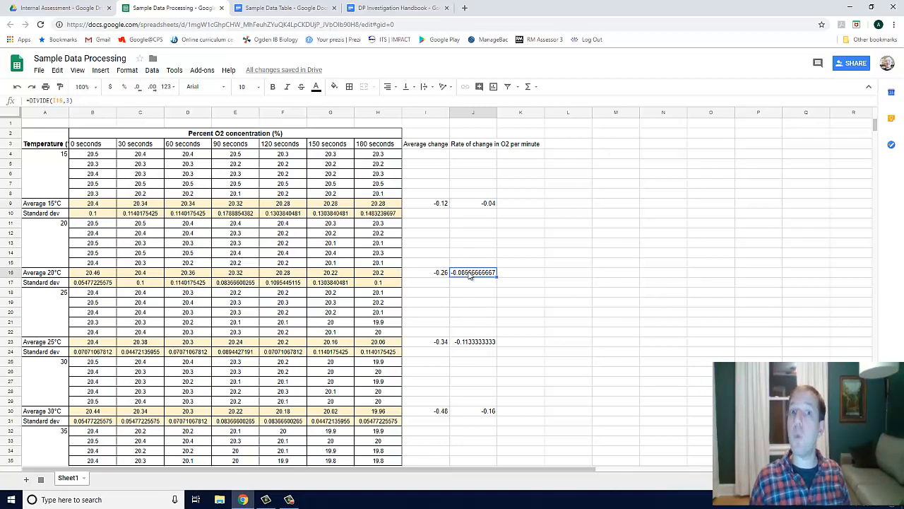